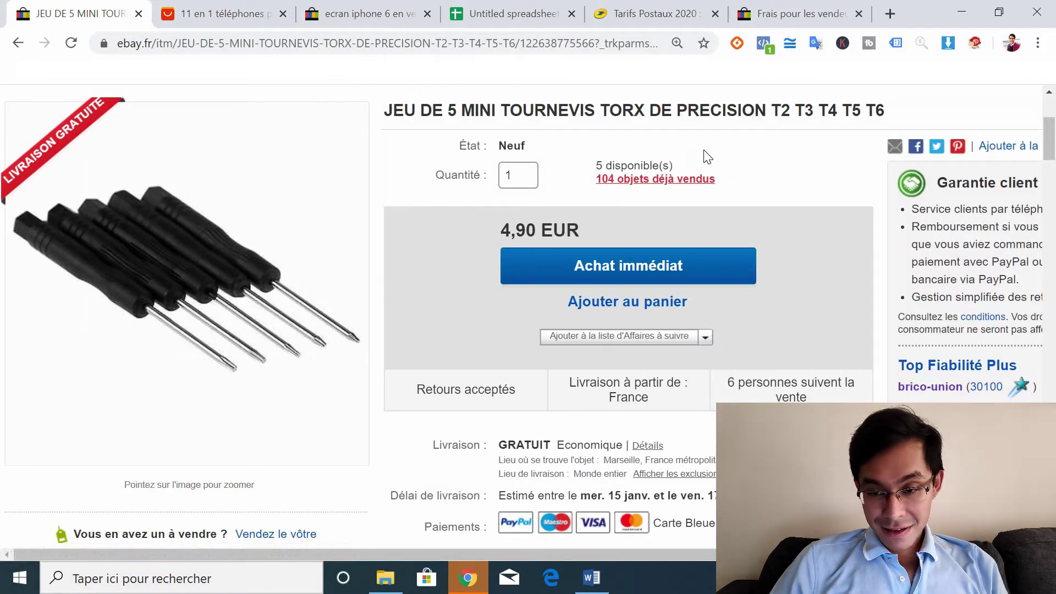
left_click_drag(1051, 129, 1052, 110)
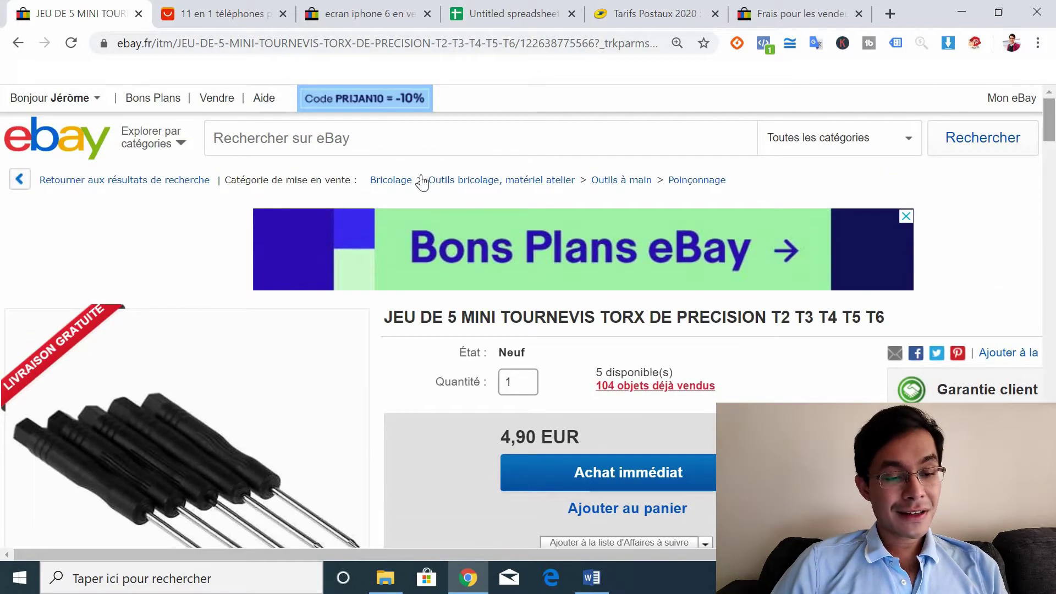
left_click(348, 139)
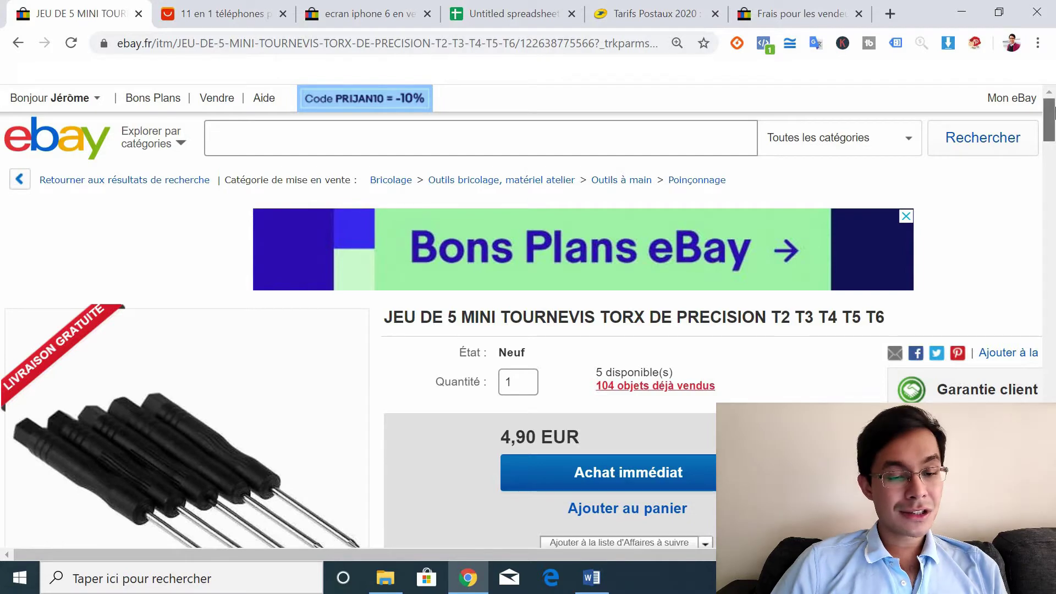
left_click_drag(1054, 112, 1054, 129)
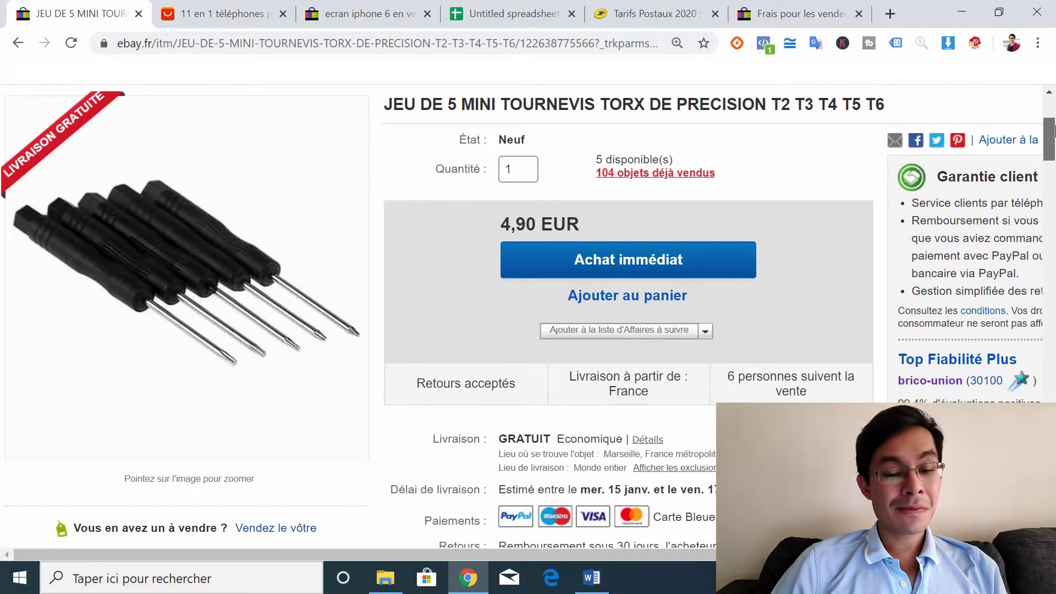
left_click_drag(1054, 128, 1054, 124)
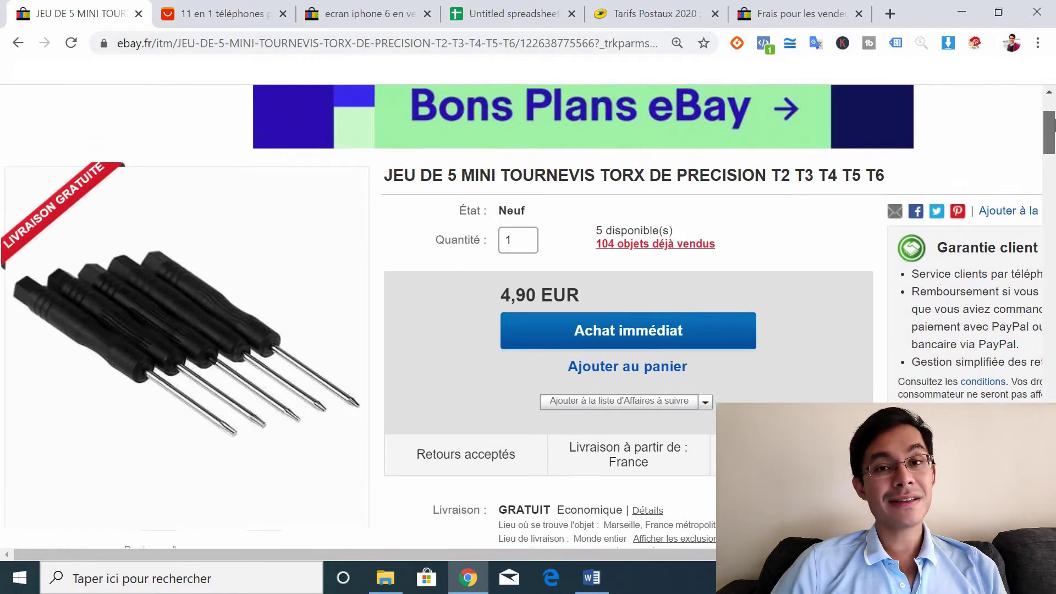
scroll(1050, 139, "down", 2)
scroll(1050, 132, "up", 2)
scroll(1051, 125, "up", 1)
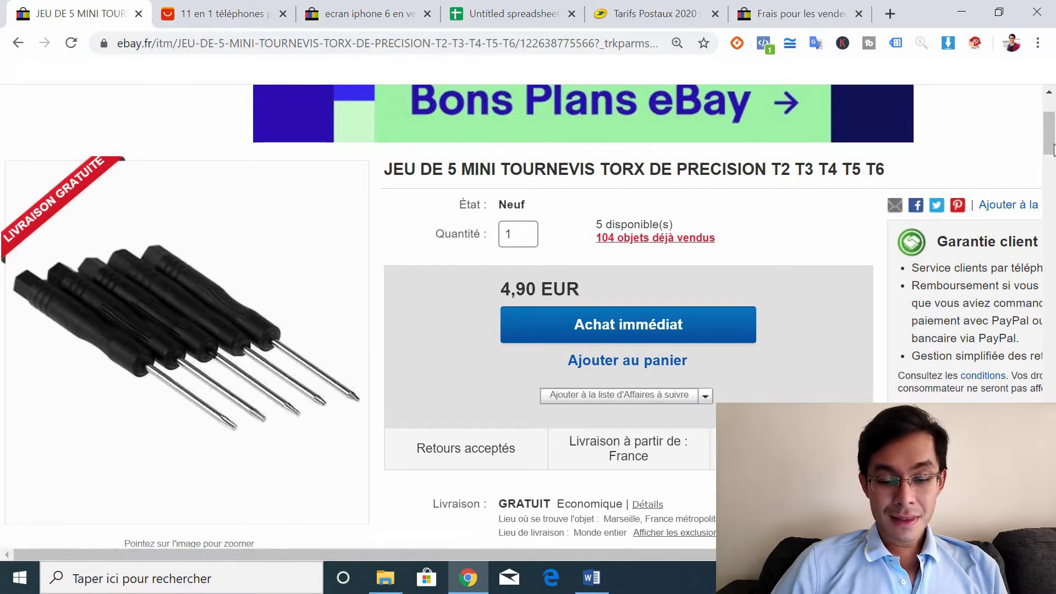
scroll(887, 254, "down", 3)
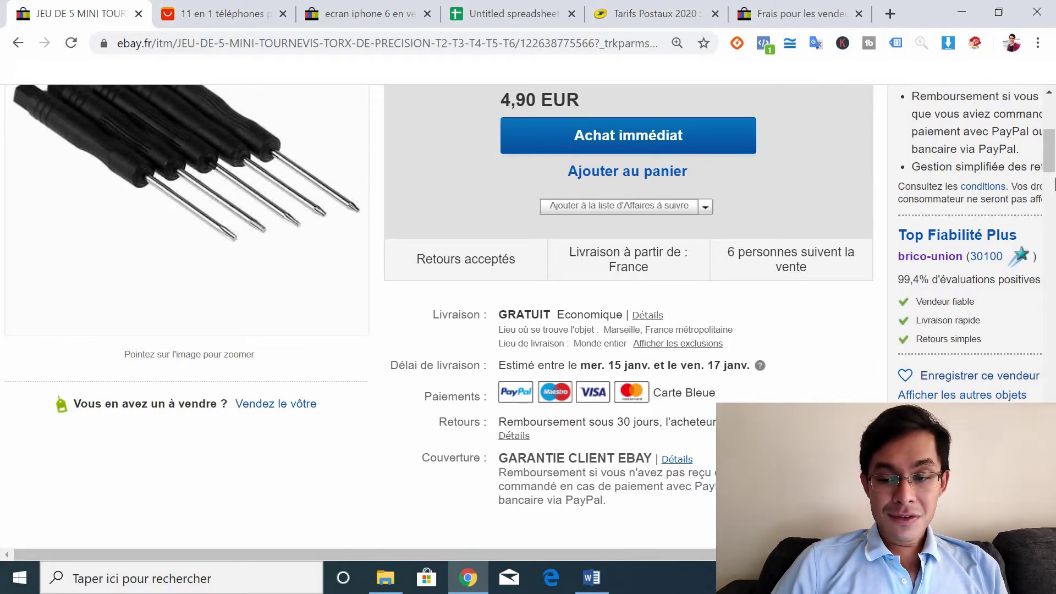
left_click_drag(1051, 160, 1052, 148)
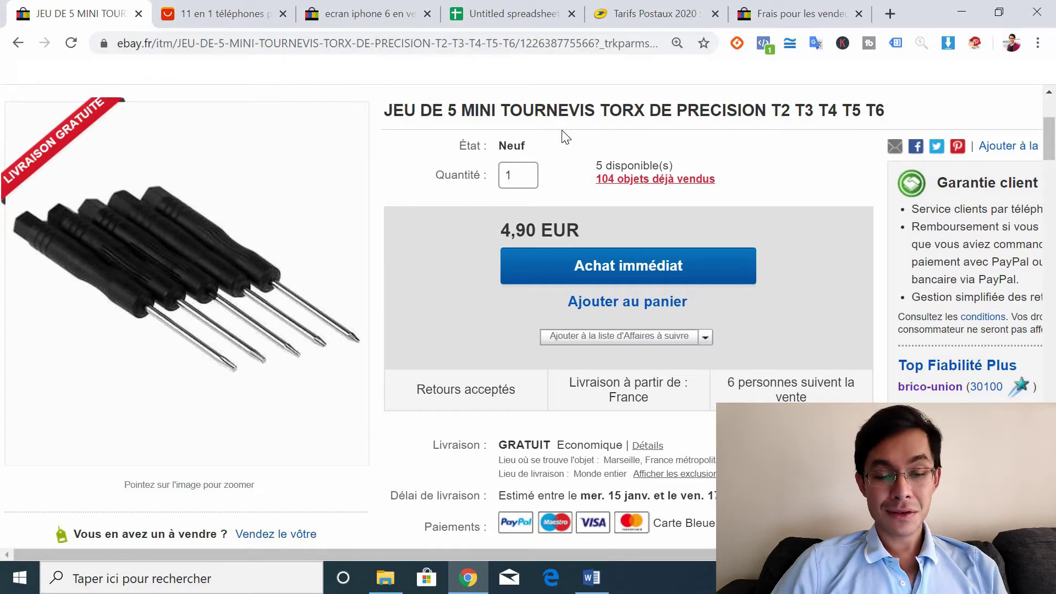
Compare the AliExpress 11-in-1 repair kit page with the eBay screwdriver listing.
left_click(195, 4)
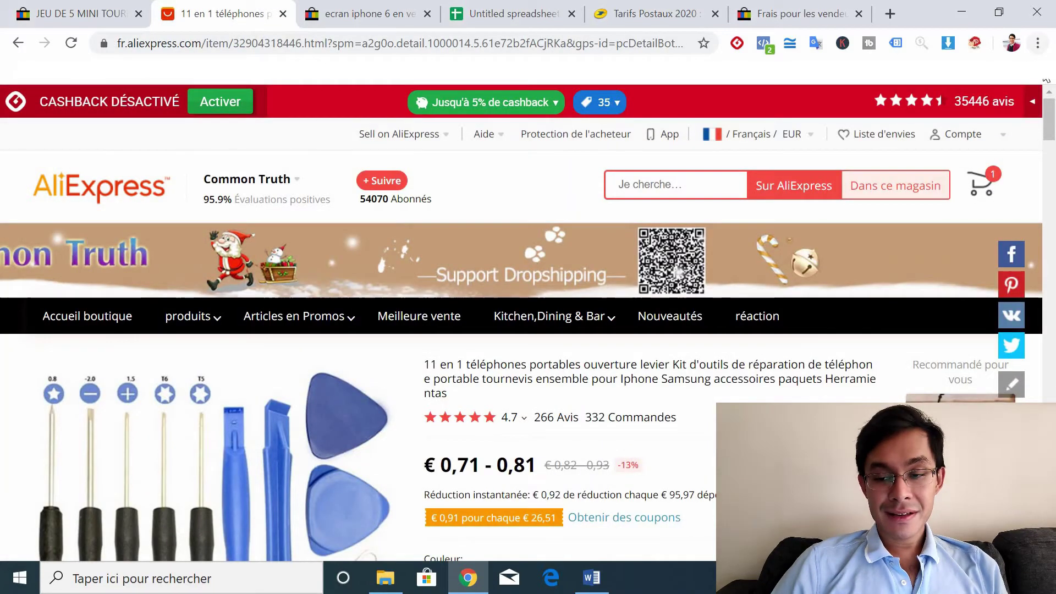
scroll(1053, 120, "down", 2)
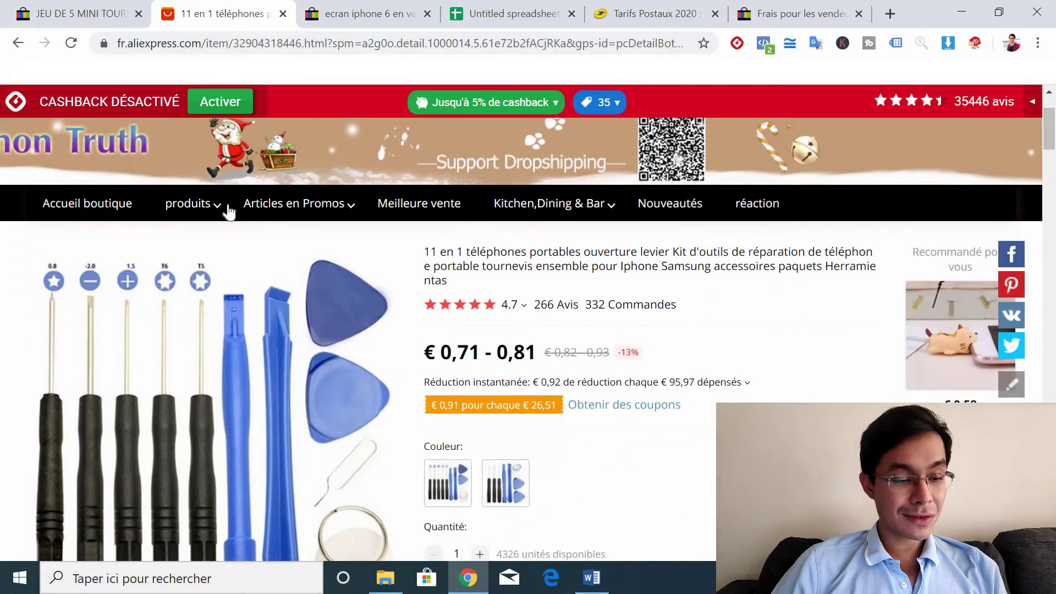
left_click(83, 14)
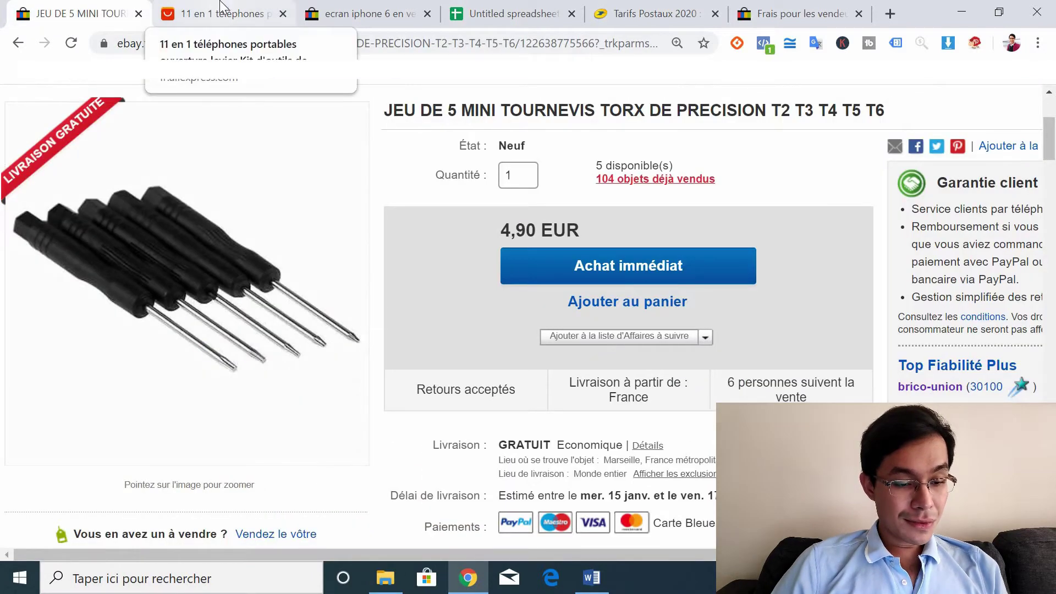
left_click(209, 14)
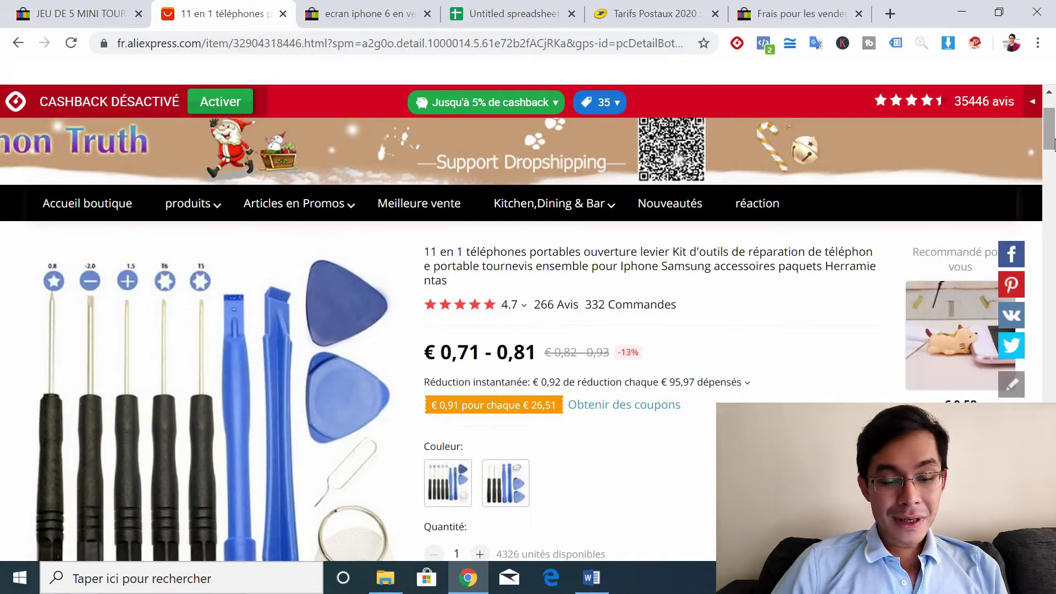
scroll(1052, 150, "down", 2)
scroll(1052, 149, "down", 2)
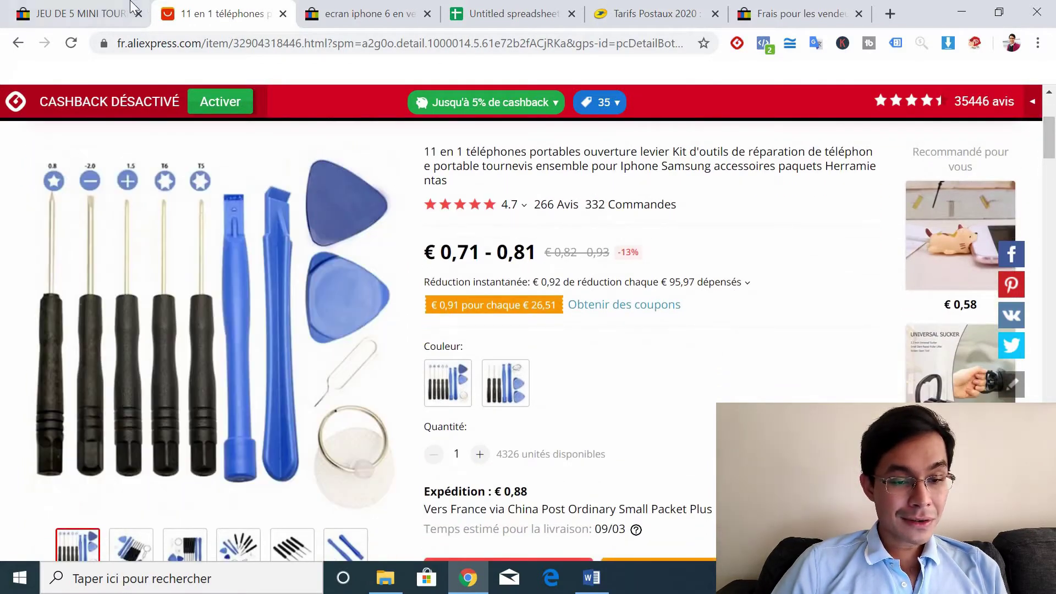
left_click(82, 13)
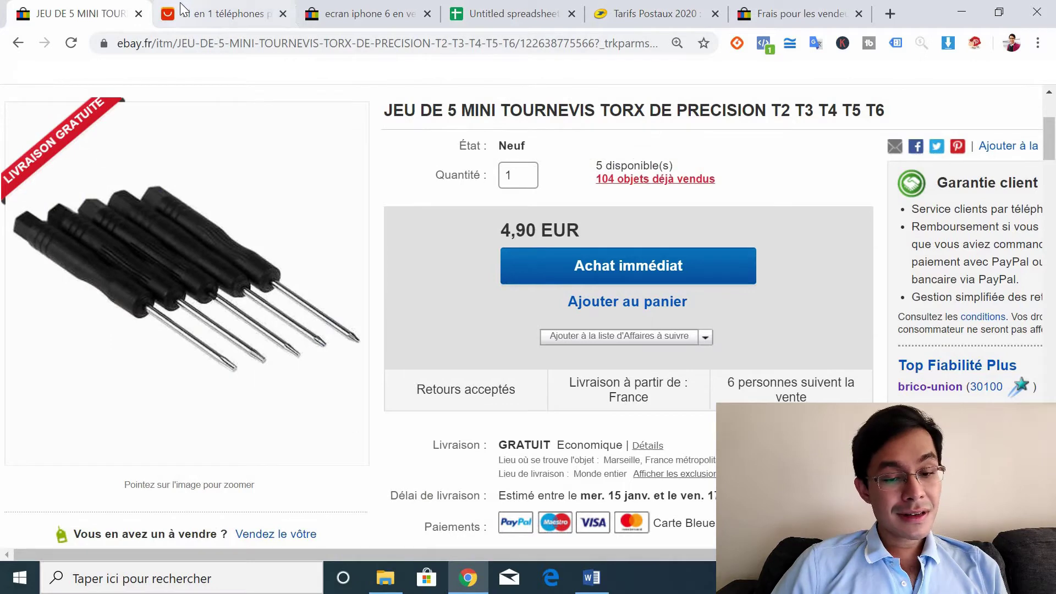
Check the 11-in-1 kit's €0,88 shipping options to France, then return to the 8/11-in-1 listing.
left_click(181, 2)
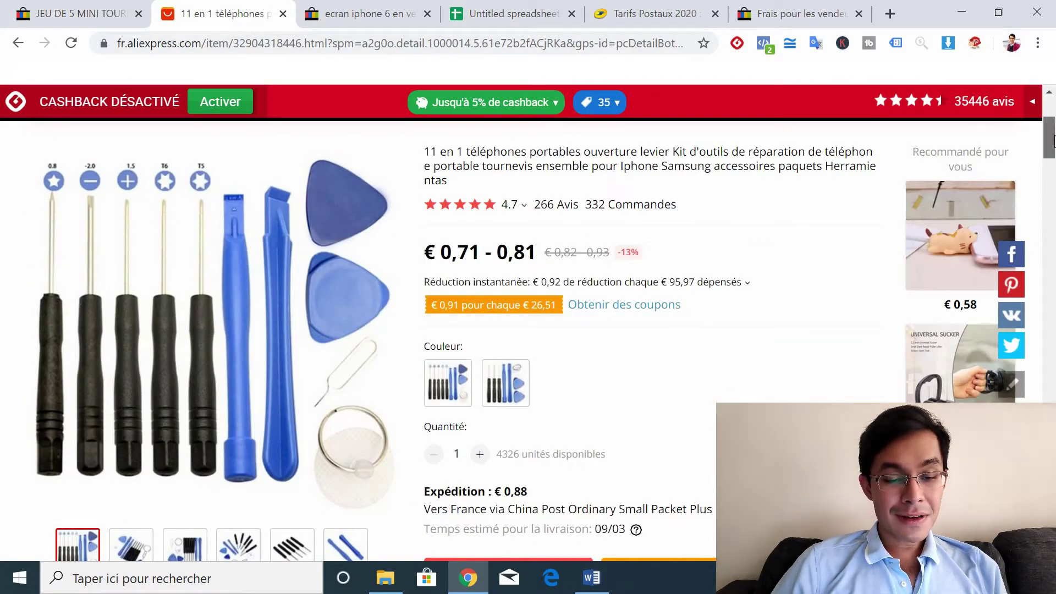
left_click_drag(1054, 137, 1054, 143)
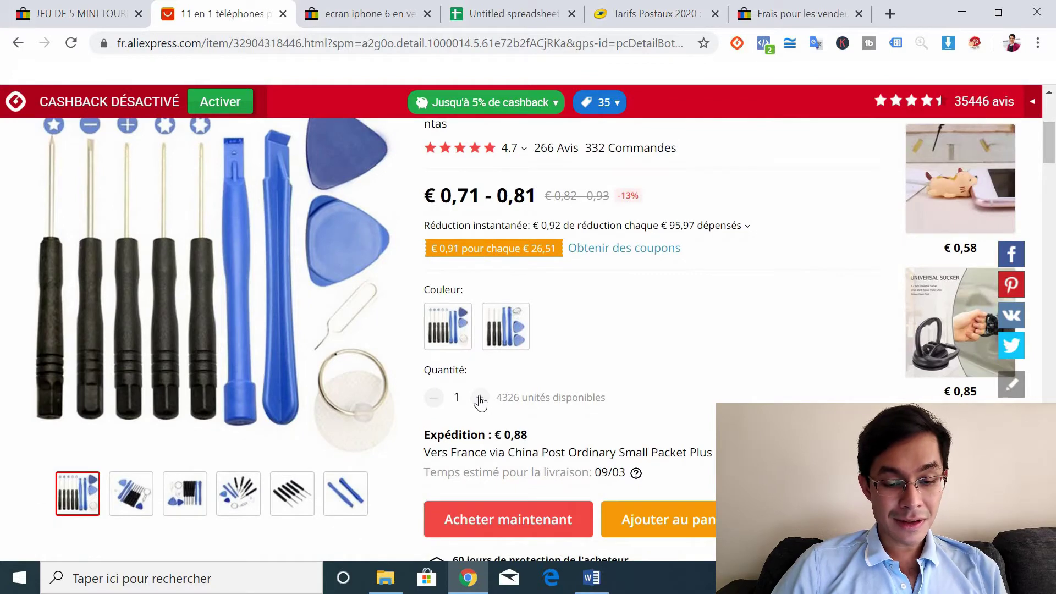
left_click(546, 454)
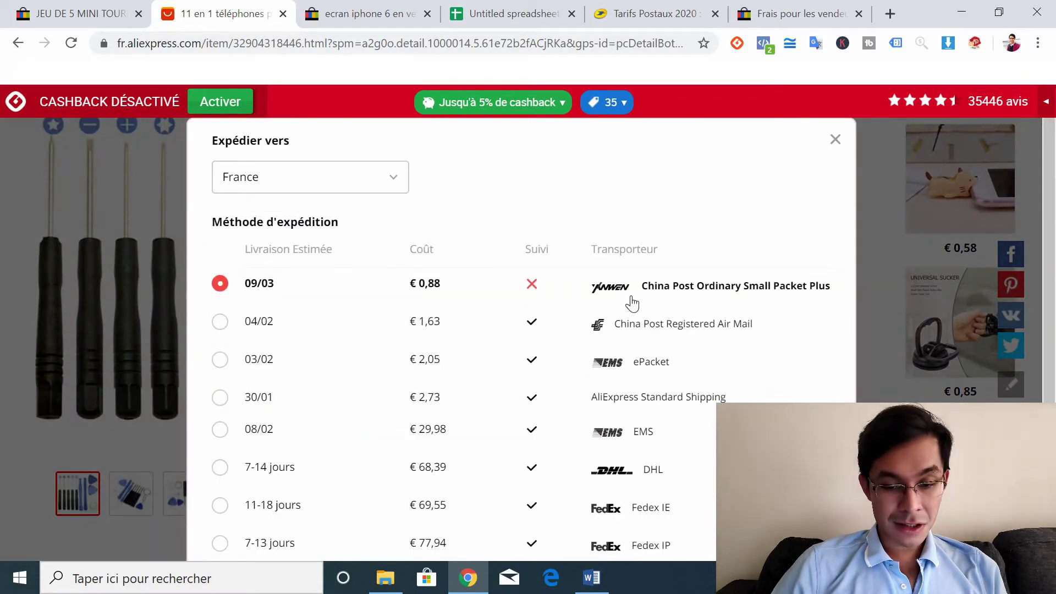
left_click(835, 140)
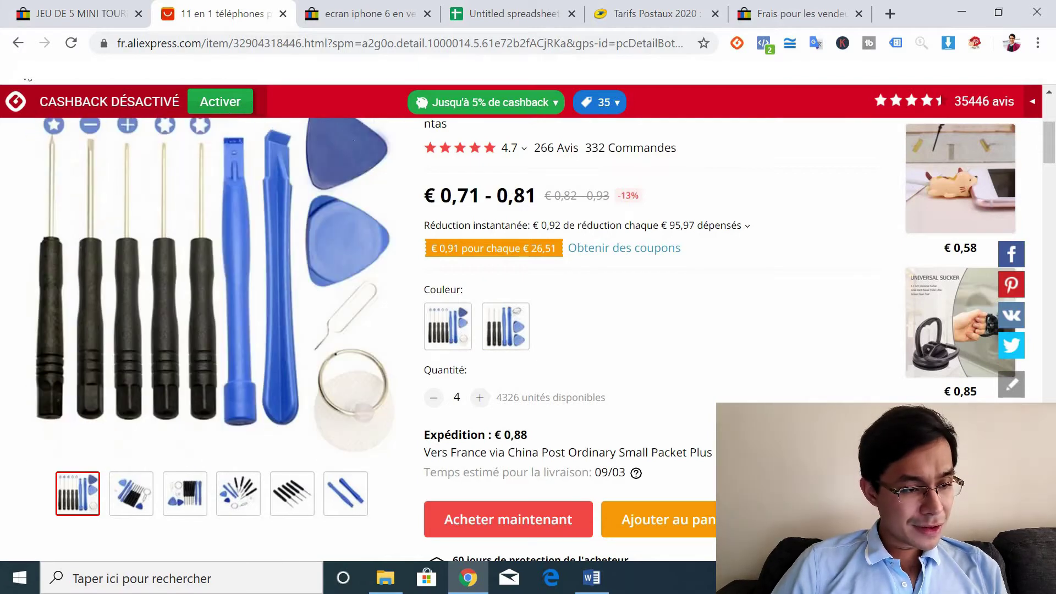
left_click(14, 42)
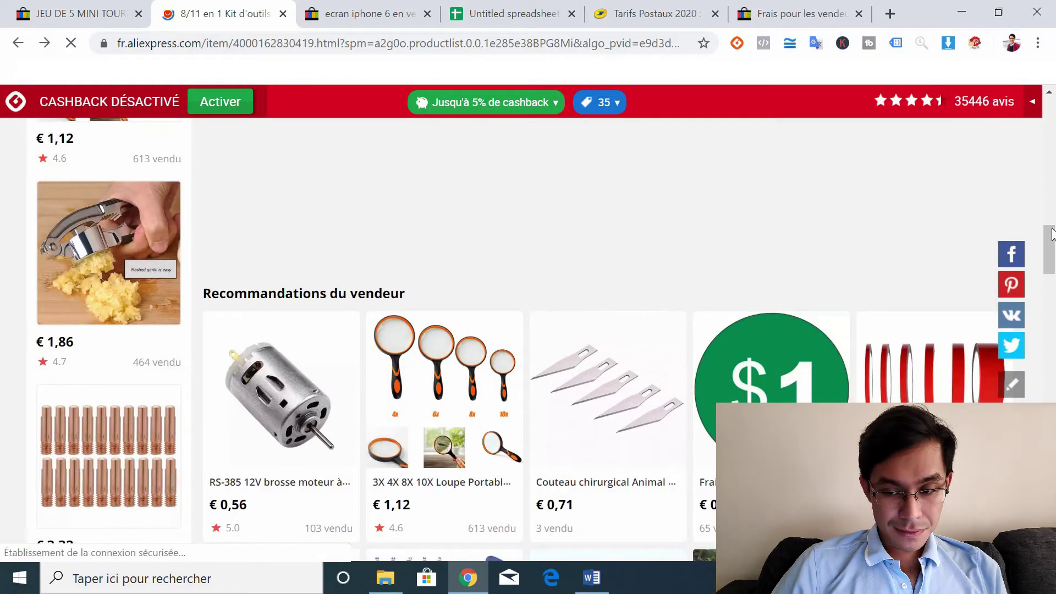
Raise the 8/11-in-1 kit order quantity to 4, bringing shipping to €2,32.
left_click_drag(1051, 233, 1049, 109)
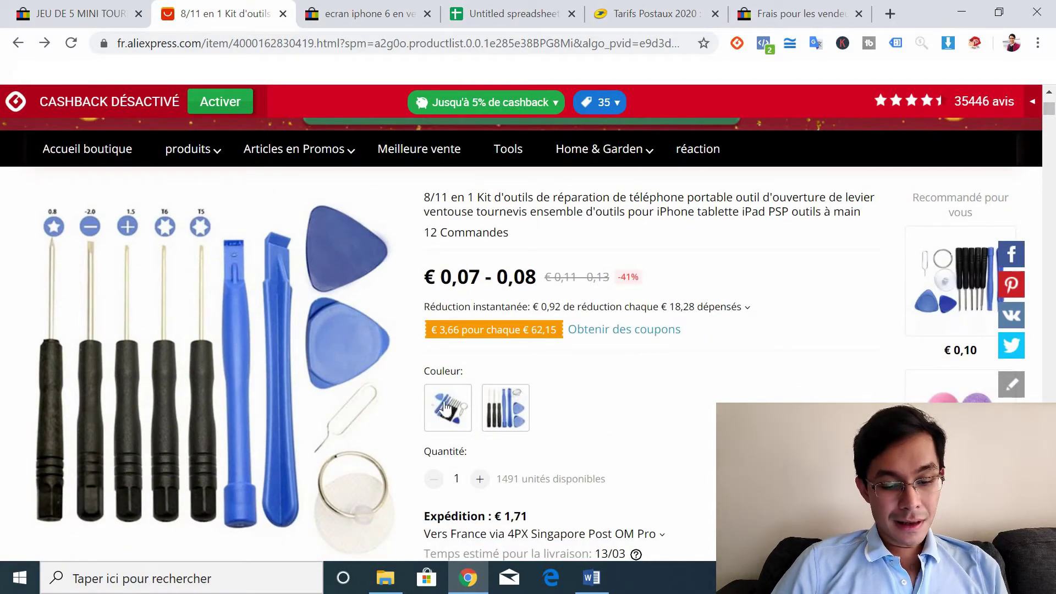
left_click(479, 478)
left_click(479, 478)
left_click(480, 478)
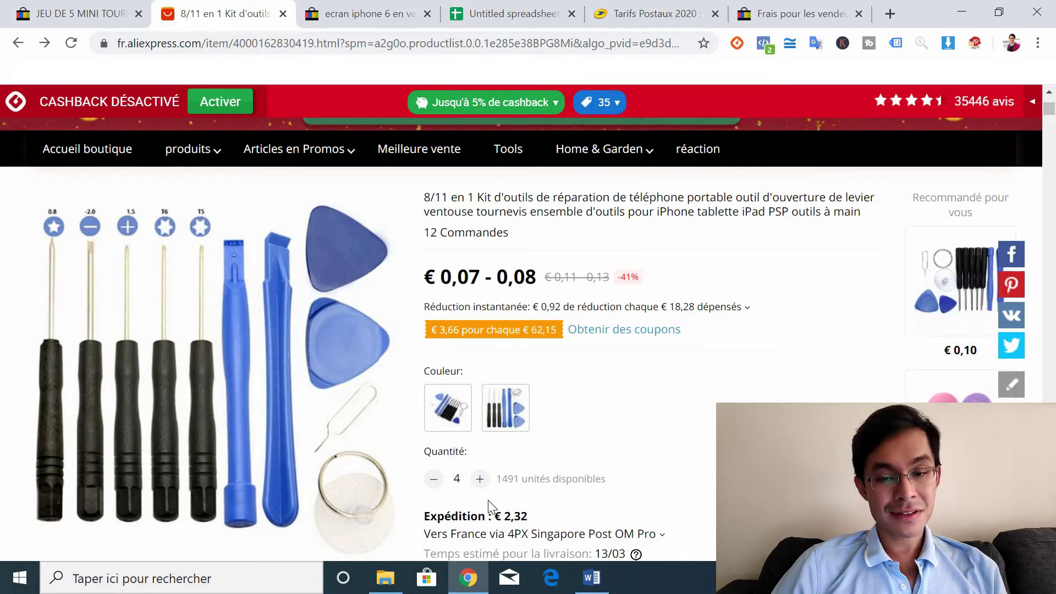
left_click(510, 8)
Work out 2.6/4, then put the 0.65 per-unit cost in B2, leaving A2 empty.
left_click(106, 241)
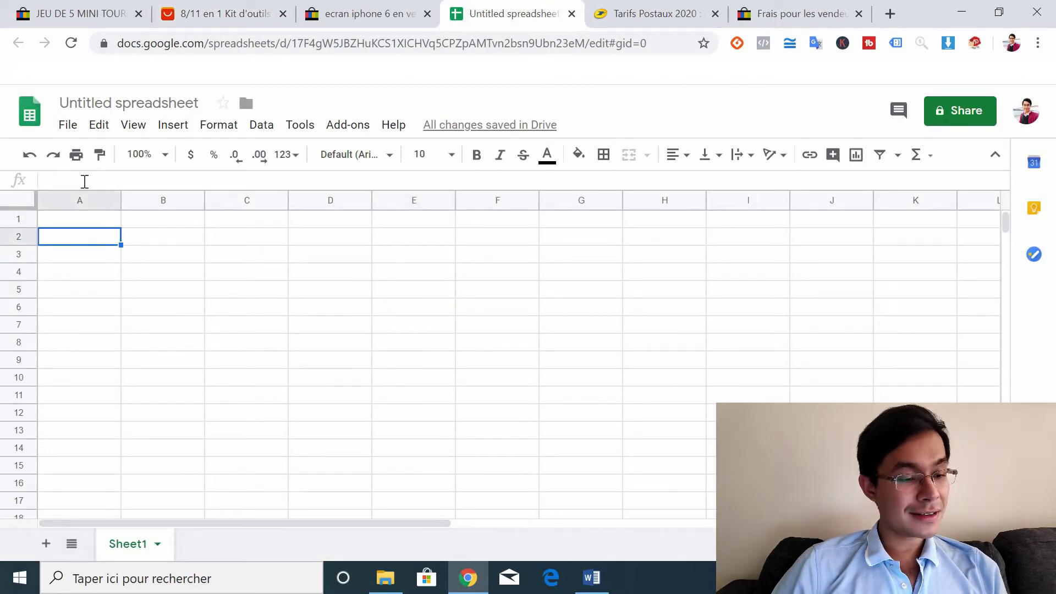
type("=")
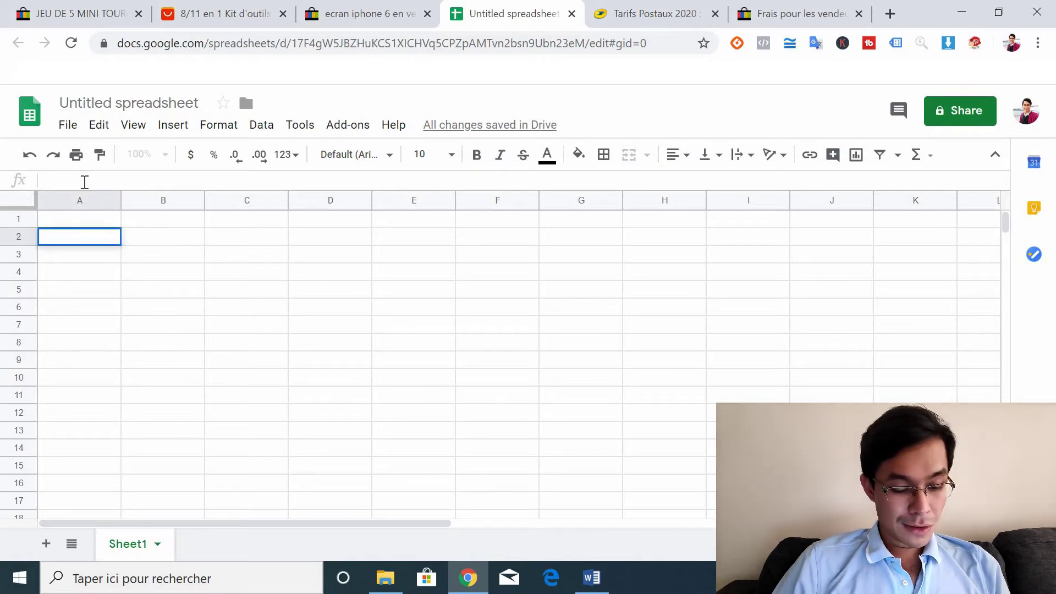
type("2.6")
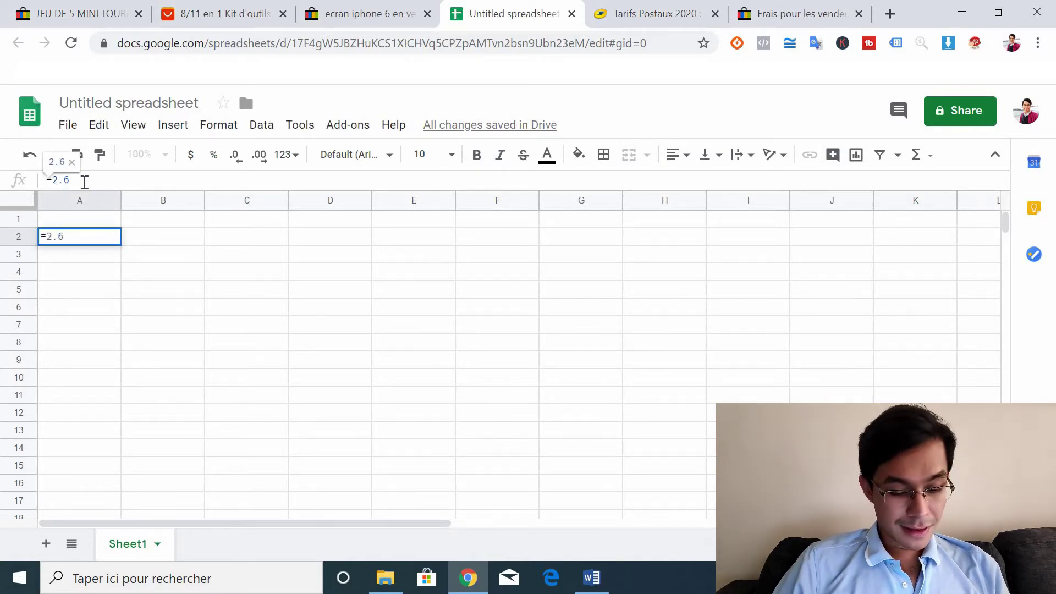
type("/4")
key("Return")
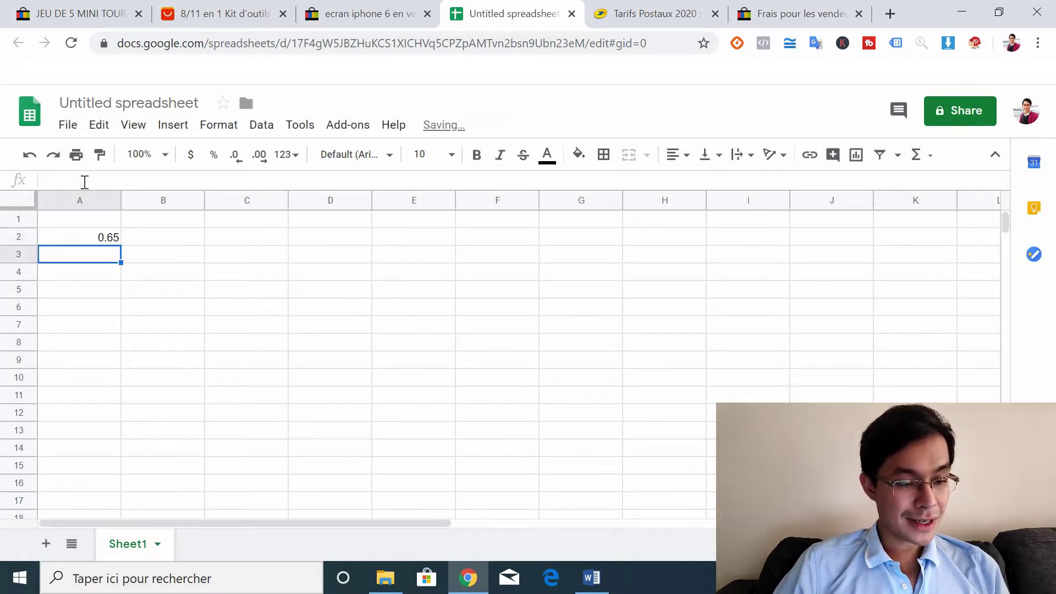
left_click(99, 238)
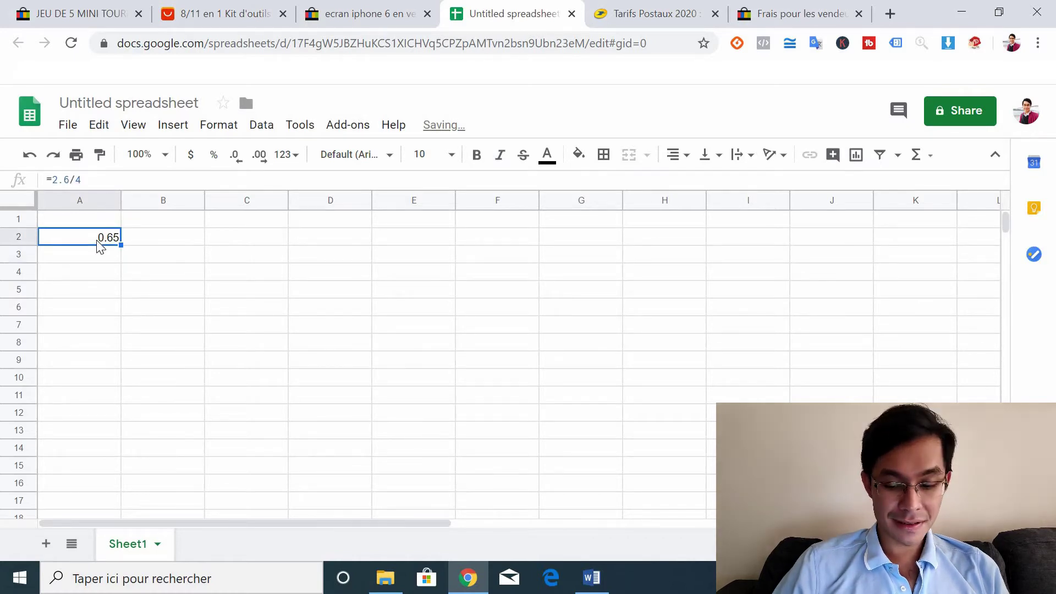
key("Delete")
left_click(182, 245)
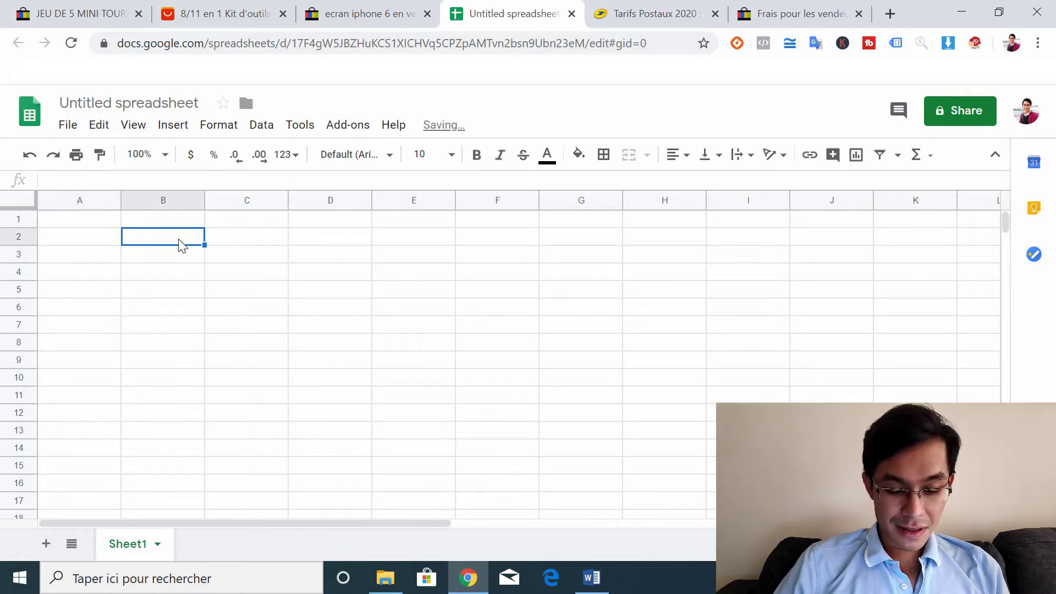
type("0.6")
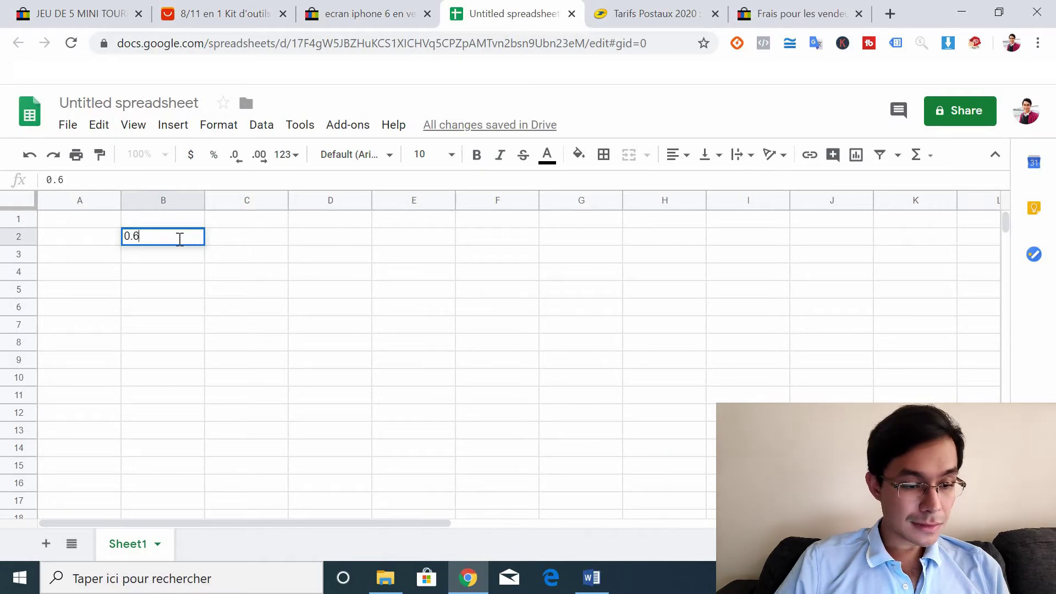
type("5")
key("Return")
left_click(80, 239)
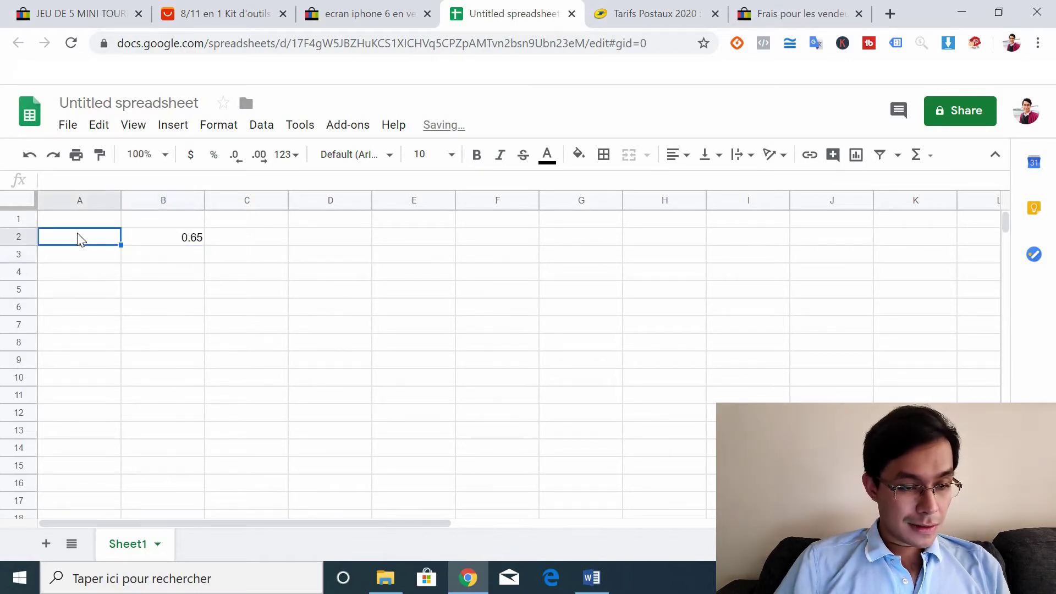
left_click(225, 14)
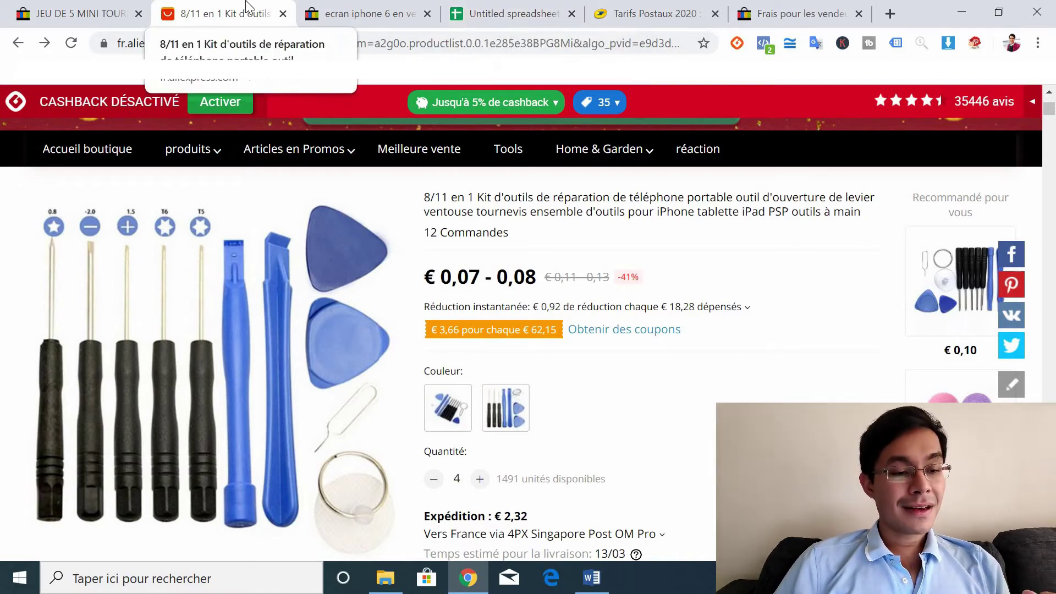
Compare the eBay and AliExpress listings, then view La Poste's 2020 Lettre prioritaire rates (2,32 € for 100 g).
left_click(82, 11)
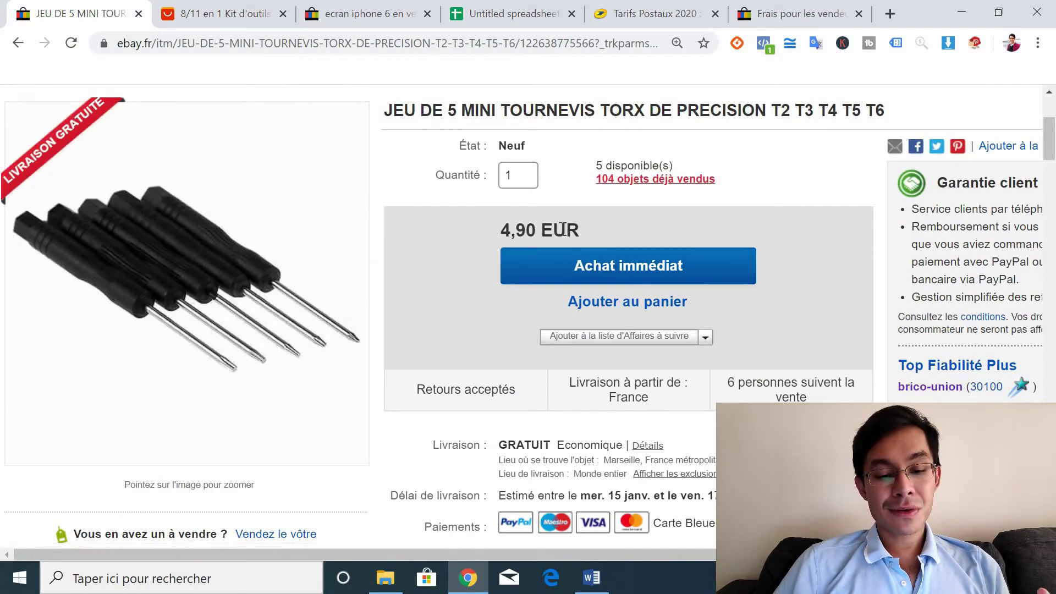
left_click(220, 13)
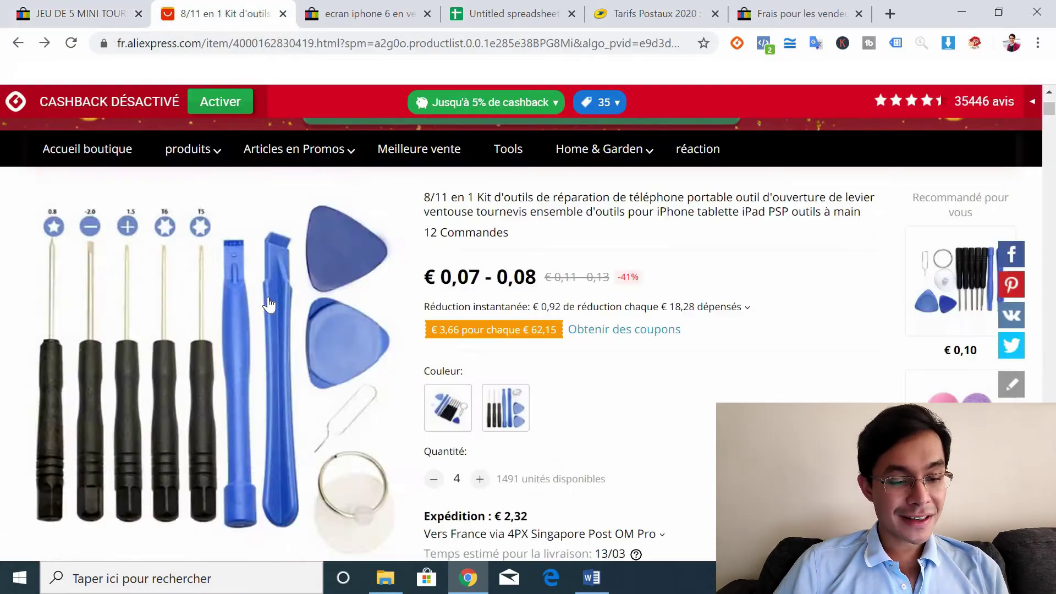
left_click(82, 13)
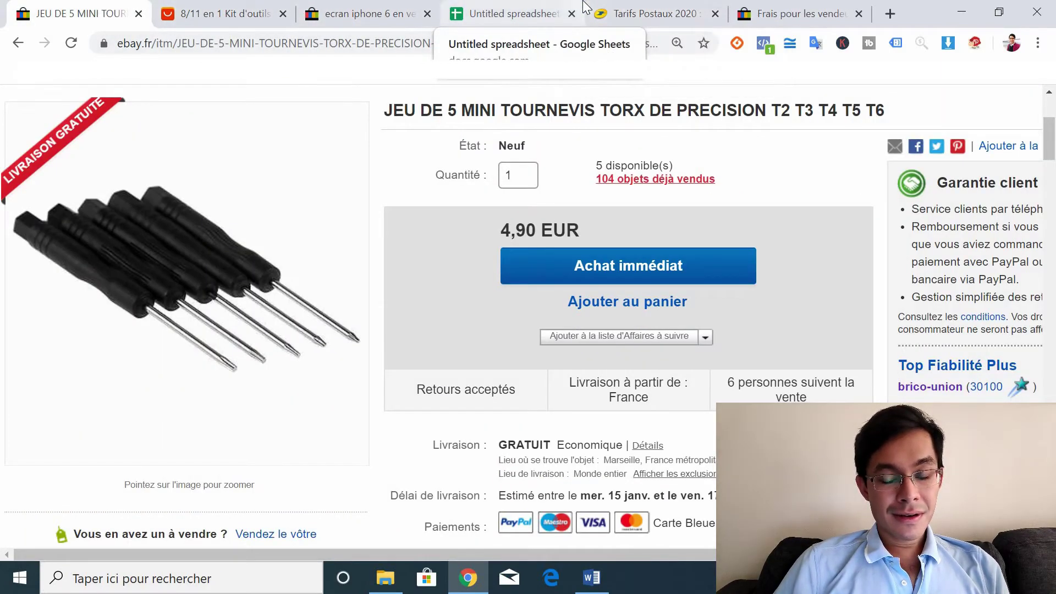
left_click(632, 14)
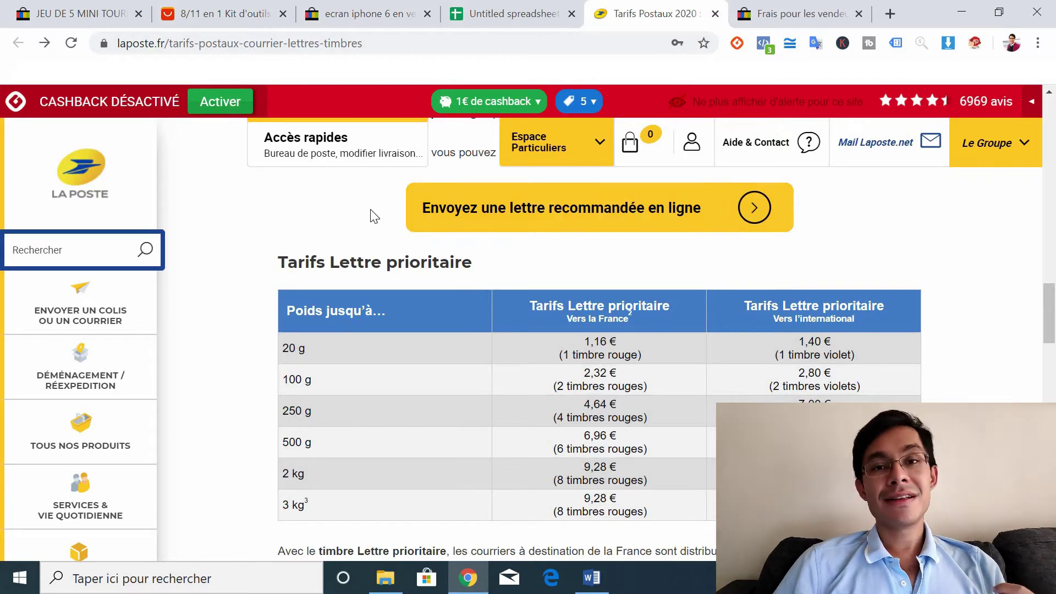
Highlight the RAPIDE ET GRATUIT note and mer. 15 janv. delivery date in the iPhone 6 screen results.
left_click(352, 12)
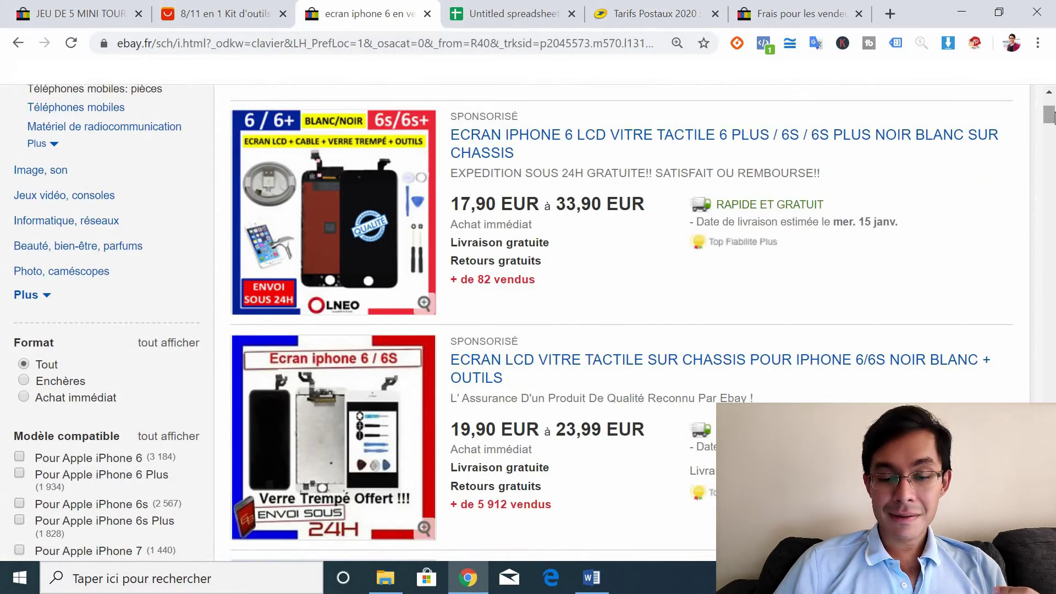
left_click_drag(1053, 115, 1053, 112)
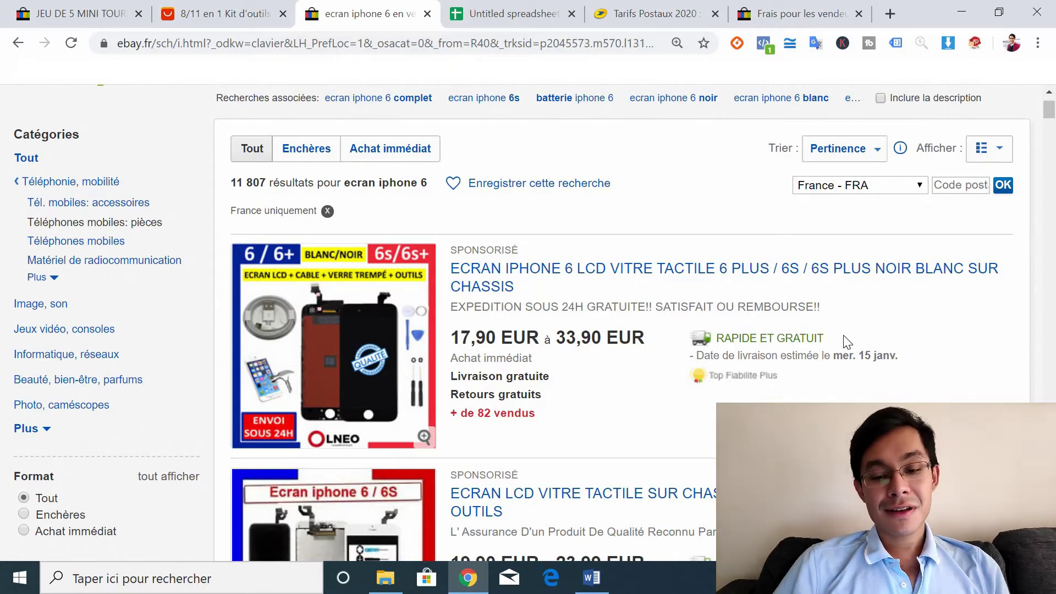
left_click_drag(743, 338, 691, 339)
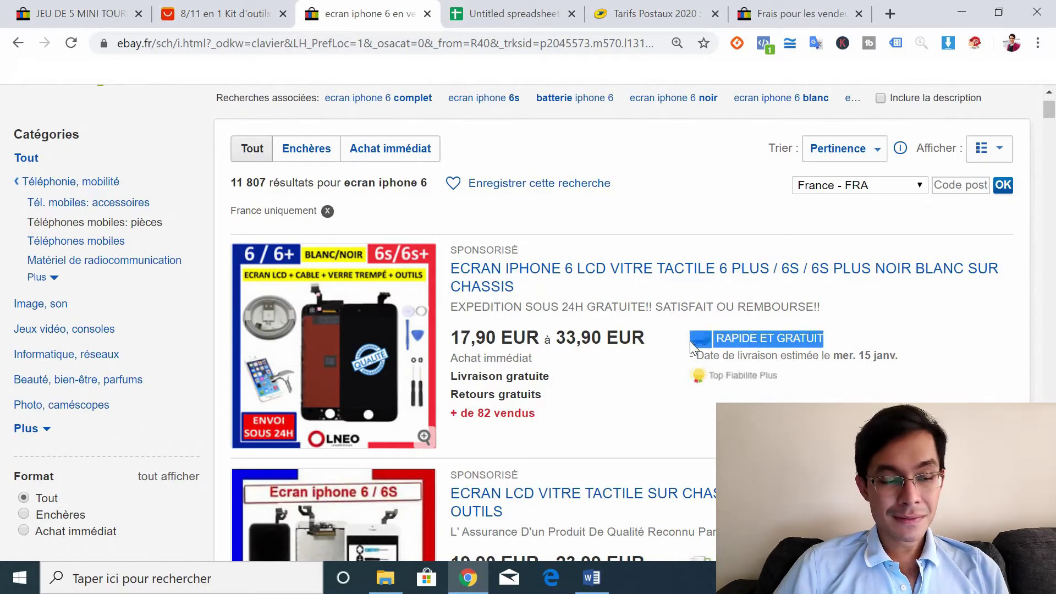
left_click(38, 7)
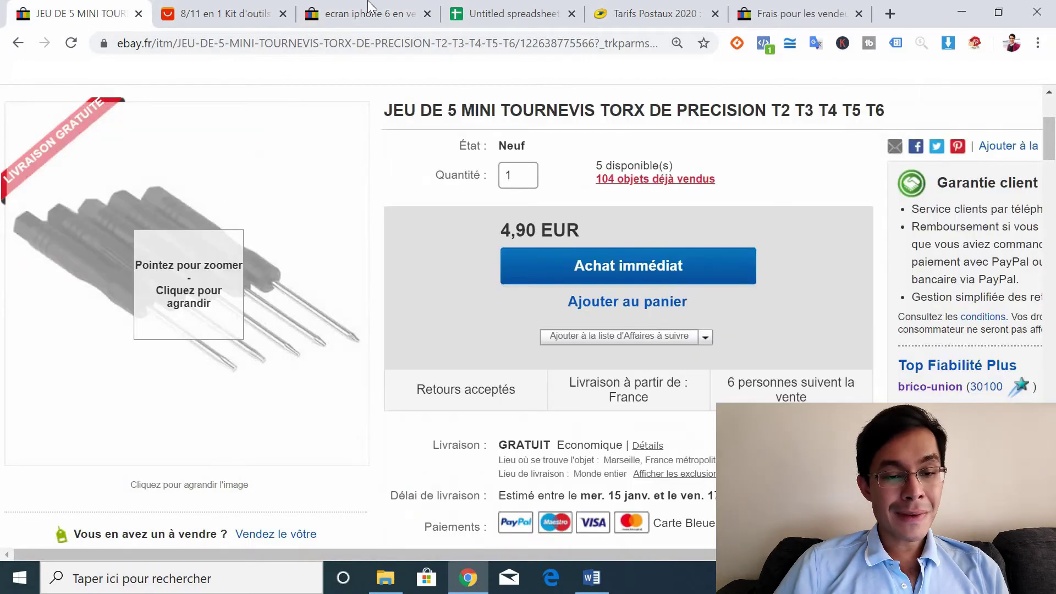
left_click(368, 13)
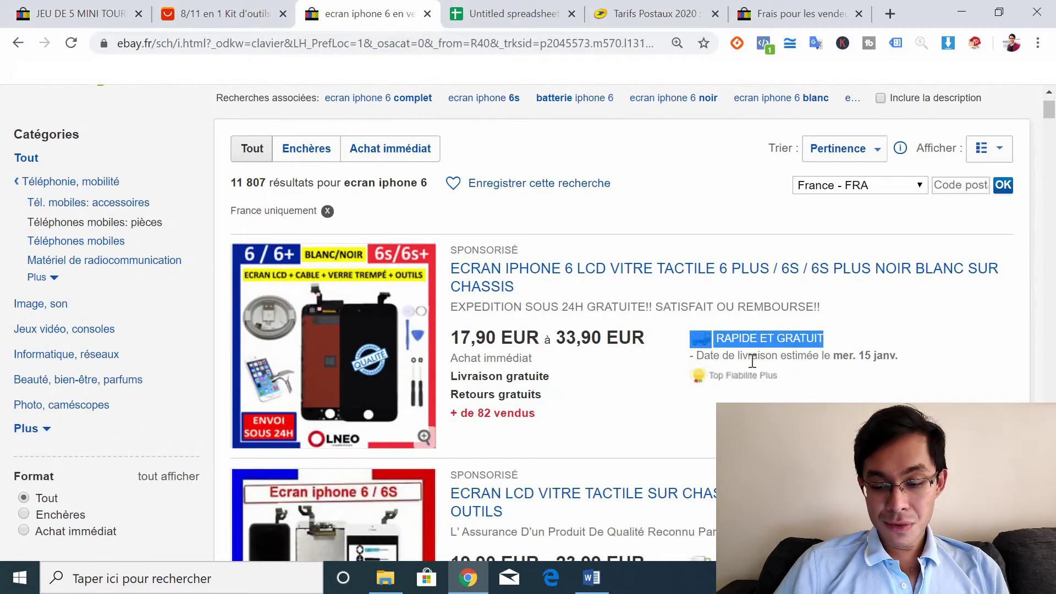
left_click_drag(752, 360, 890, 361)
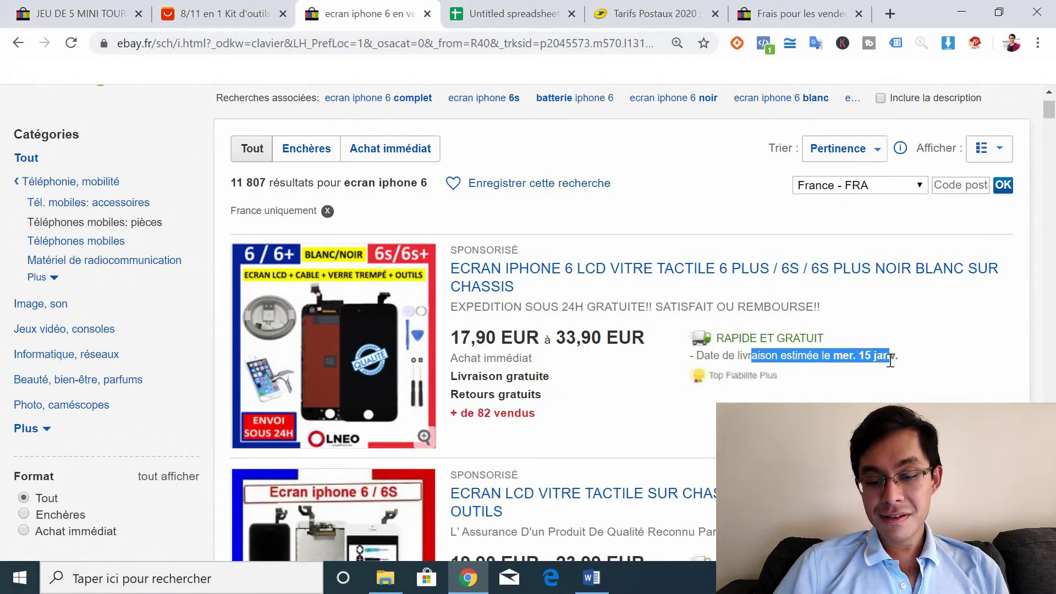
left_click_drag(897, 356, 776, 341)
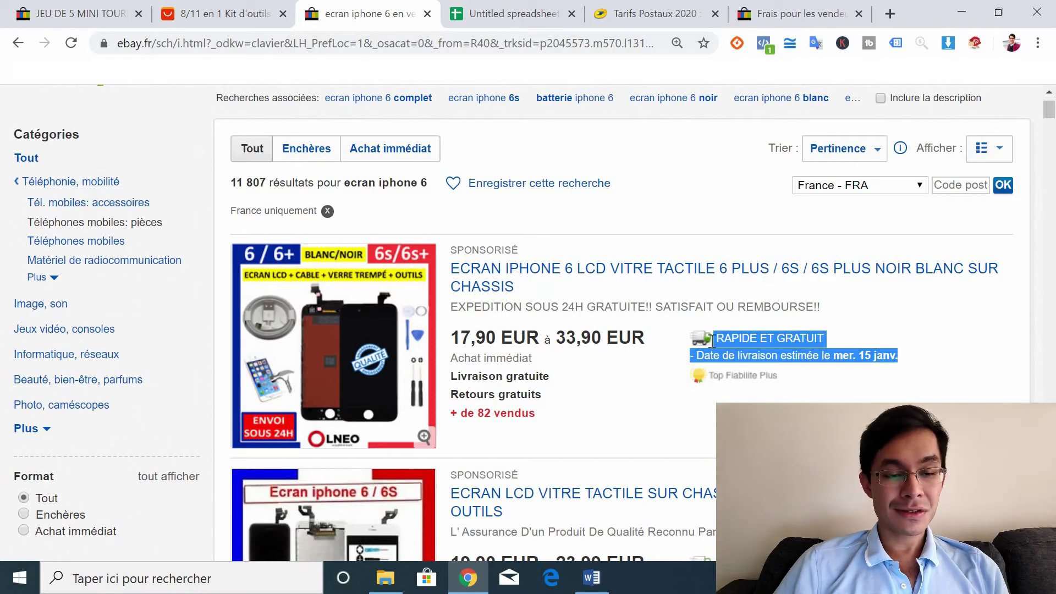
Flip through the AliExpress kit and La Poste rates to the 5 mini Torx screwdriver listing.
left_click(244, 14)
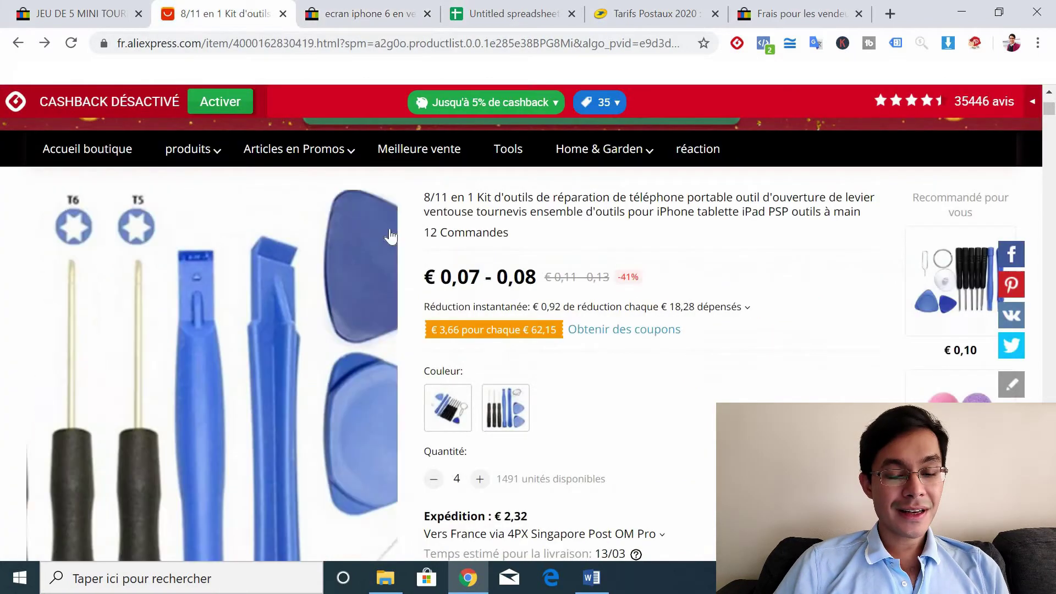
left_click(646, 14)
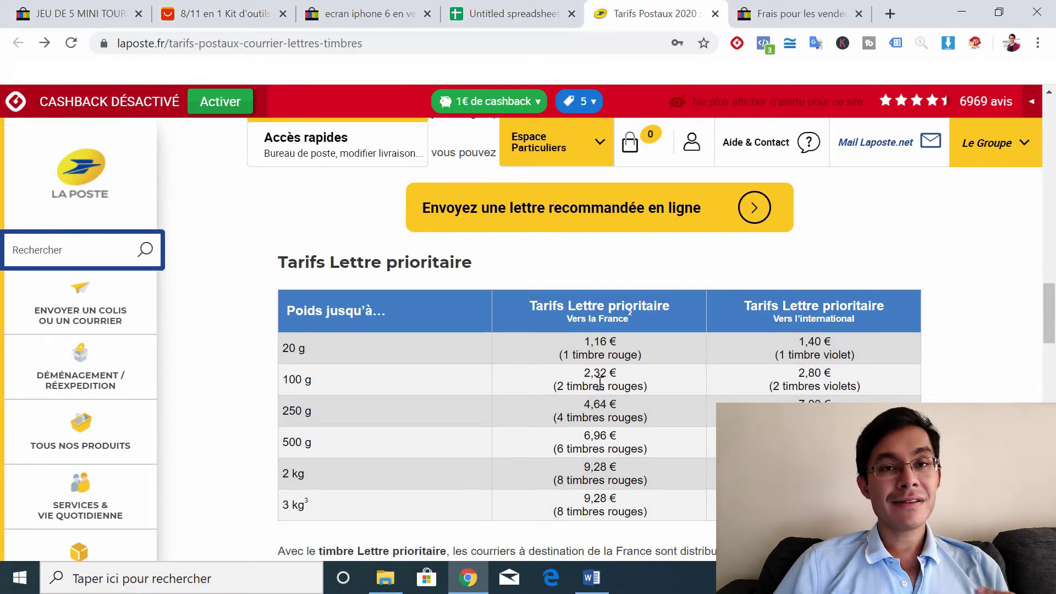
left_click(79, 13)
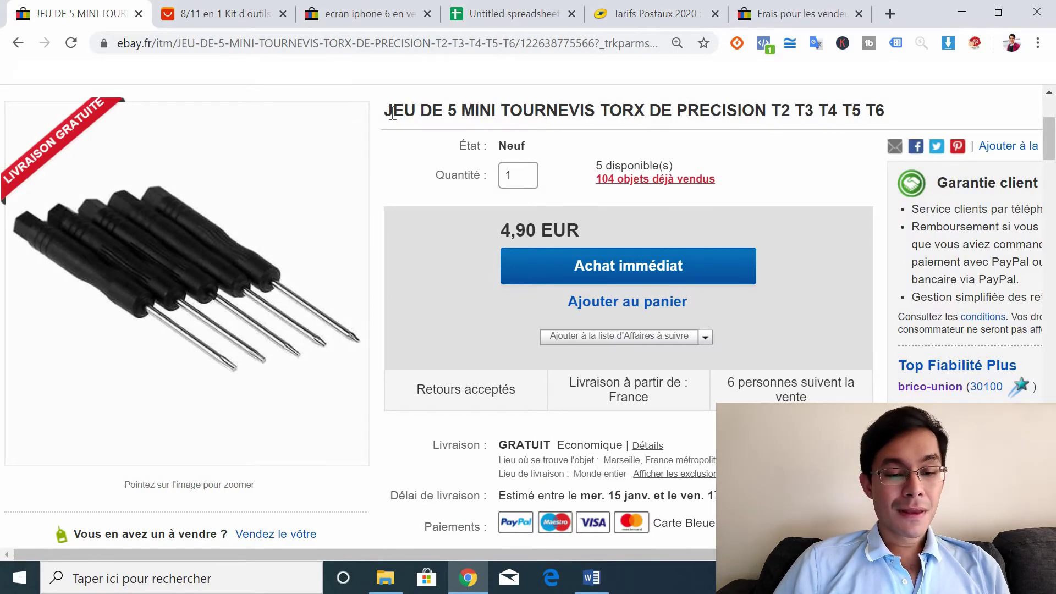
left_click_drag(392, 114, 759, 133)
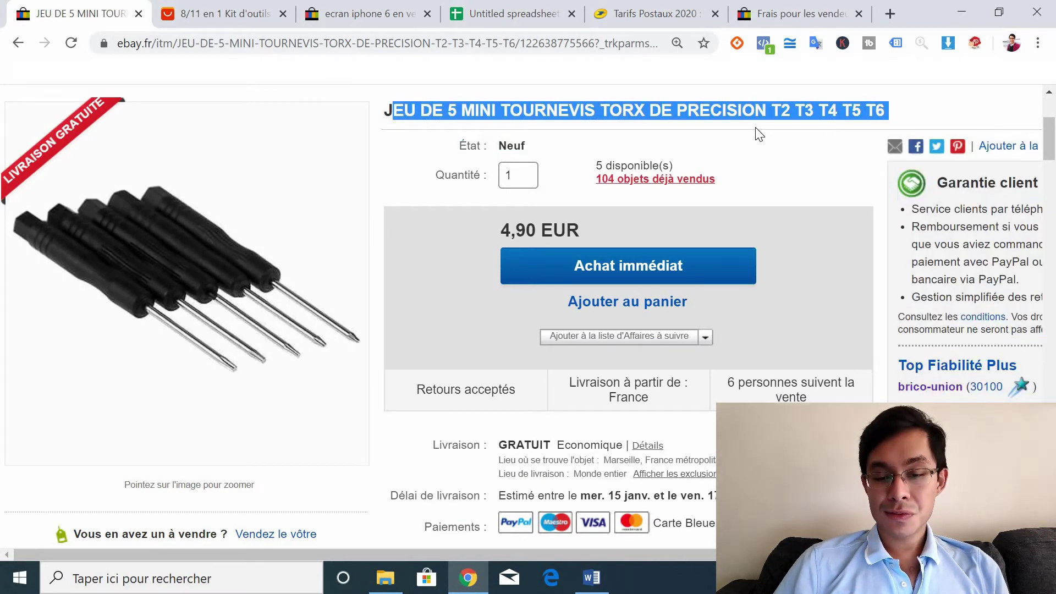
left_click(808, 114)
mouse_move(646, 105)
left_mouse_down()
mouse_move(438, 118)
mouse_move(412, 134)
mouse_move(394, 117)
left_mouse_up()
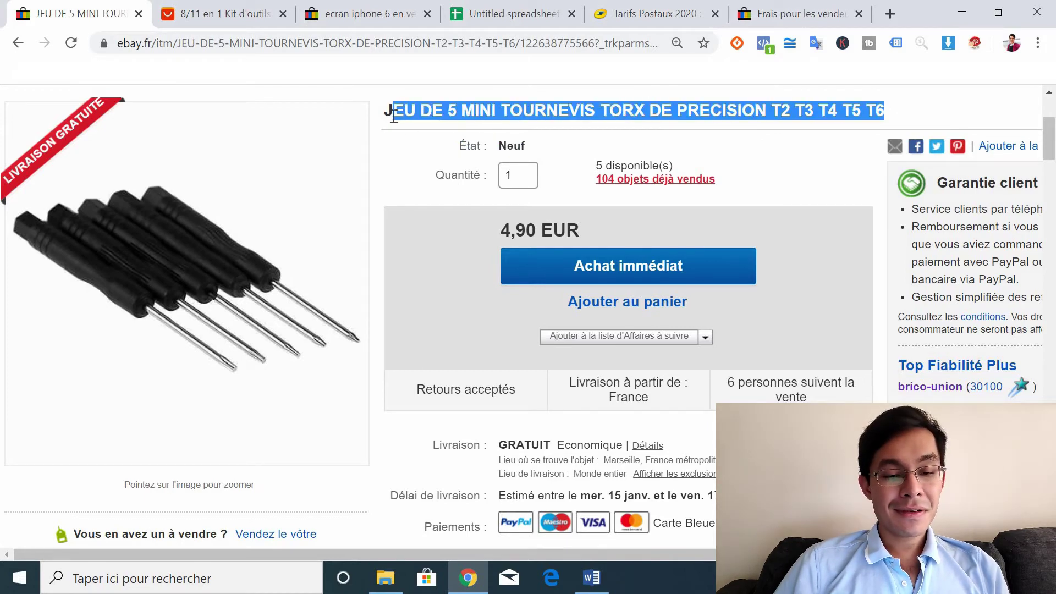
left_click(386, 120)
left_click_drag(591, 141, 877, 105)
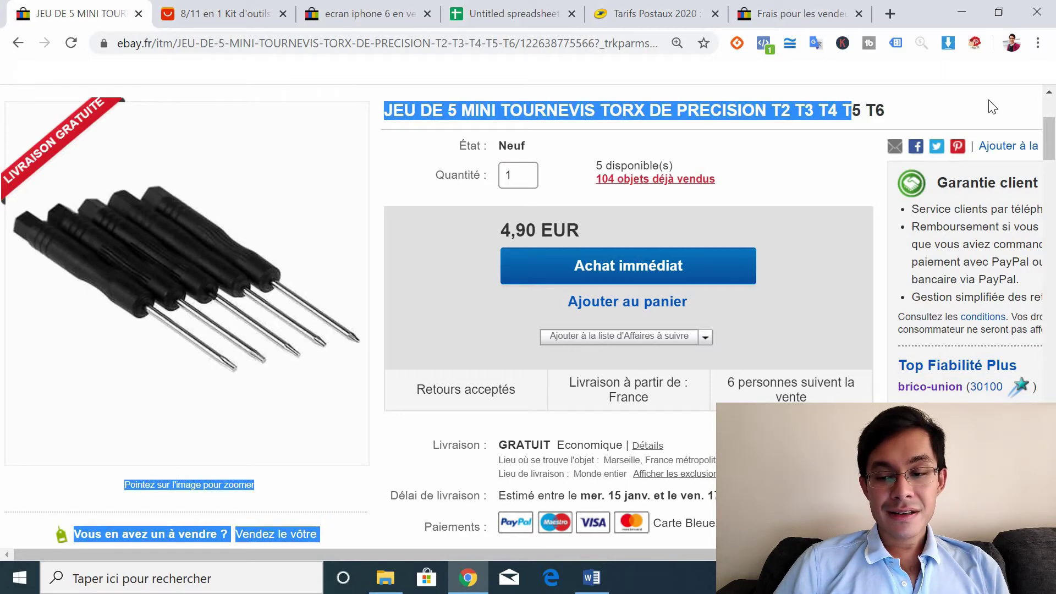
scroll(550, 330, "down", 2)
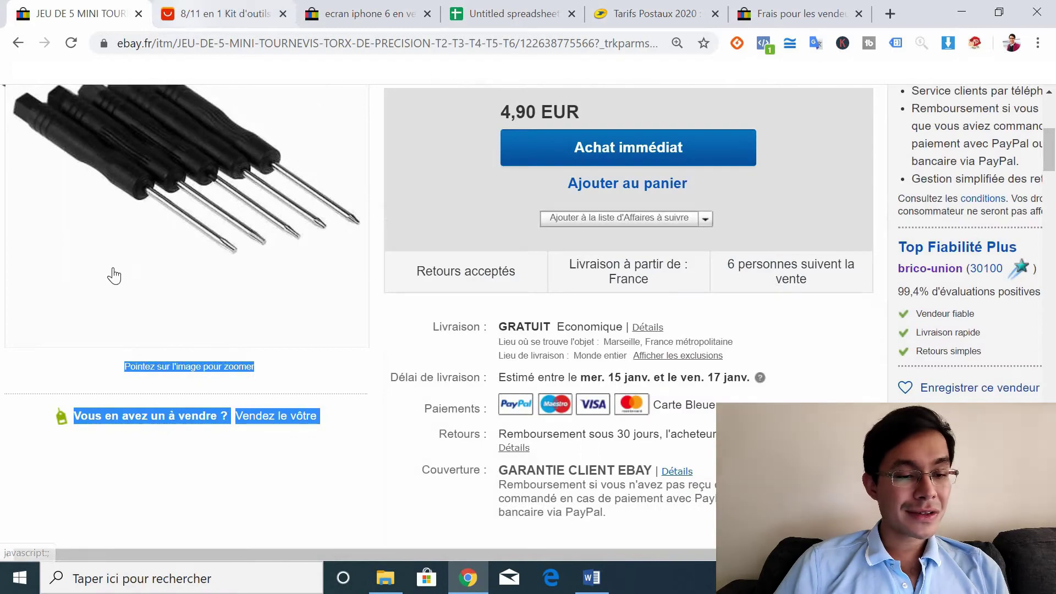
mouse_move(186, 272)
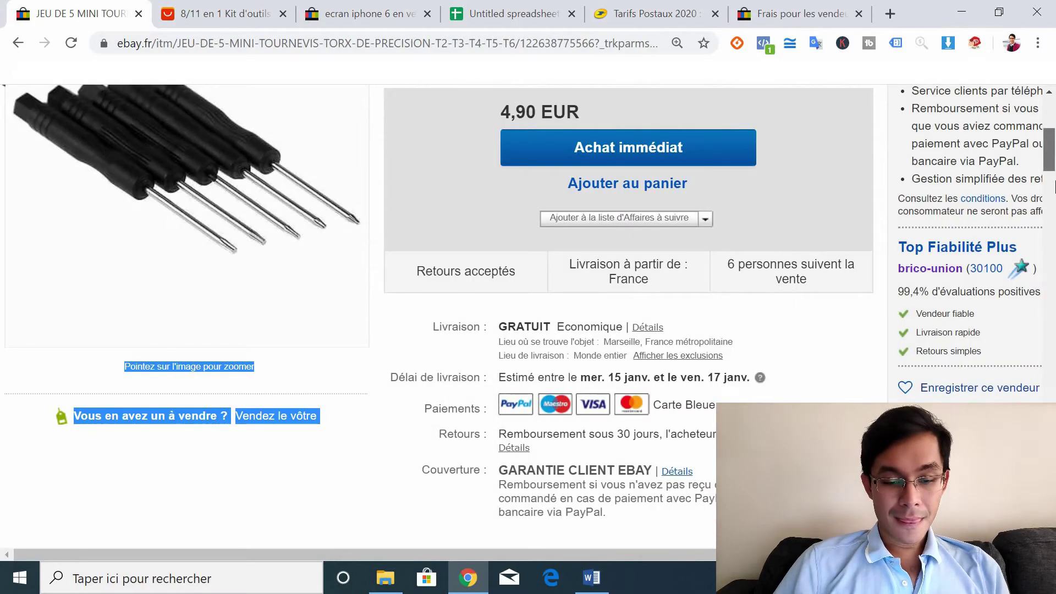
left_click_drag(1051, 150, 1051, 308)
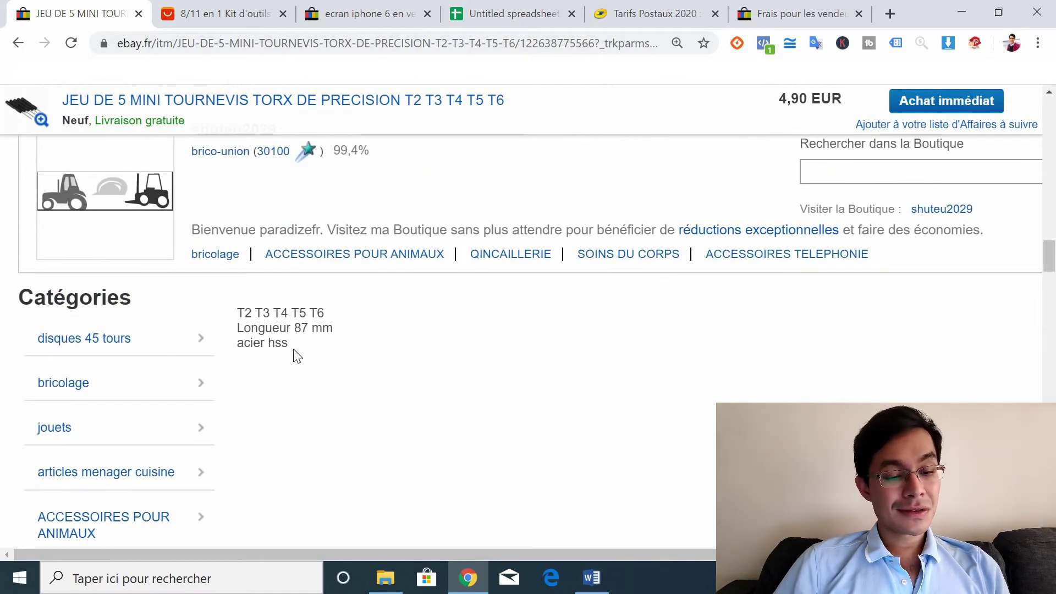
left_click_drag(297, 356, 256, 312)
left_click_drag(1048, 256, 1049, 126)
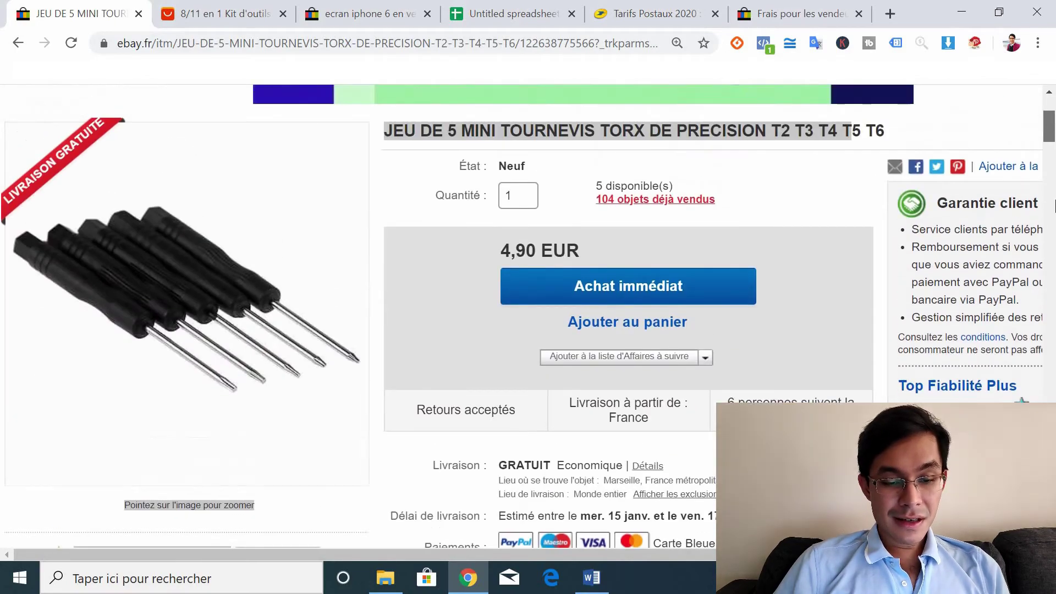
scroll(660, 330, "down", 10)
scroll(605, 385, "down", 10)
scroll(589, 396, "up", 3)
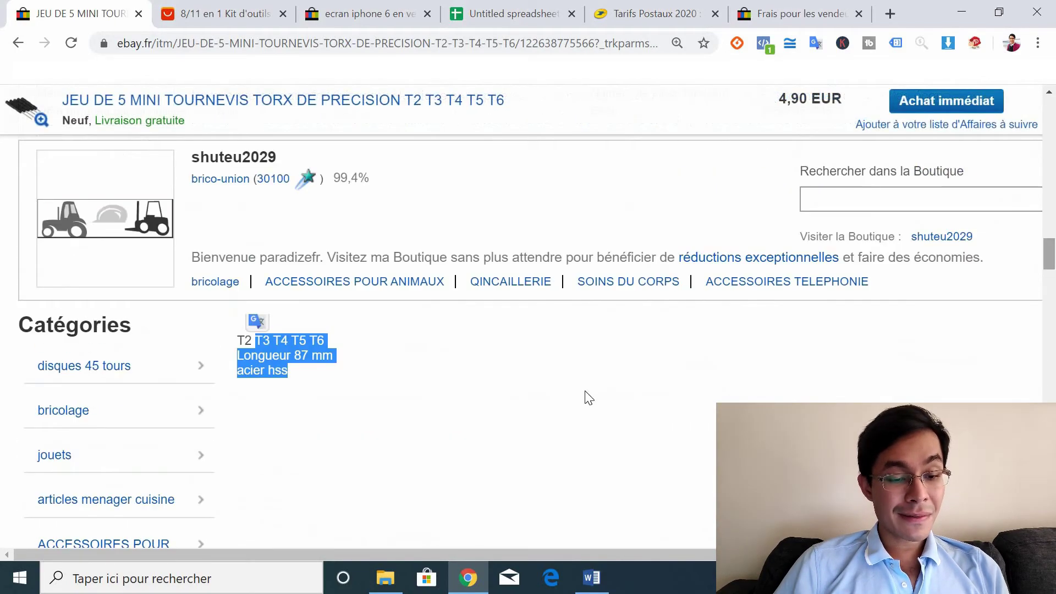
left_click(301, 376)
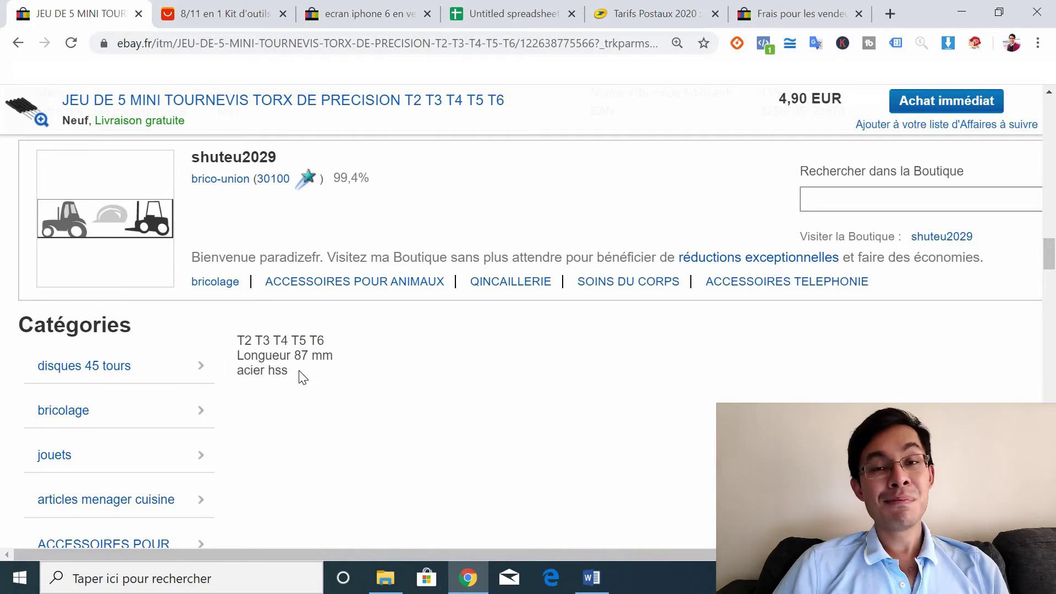
left_click_drag(300, 372, 237, 339)
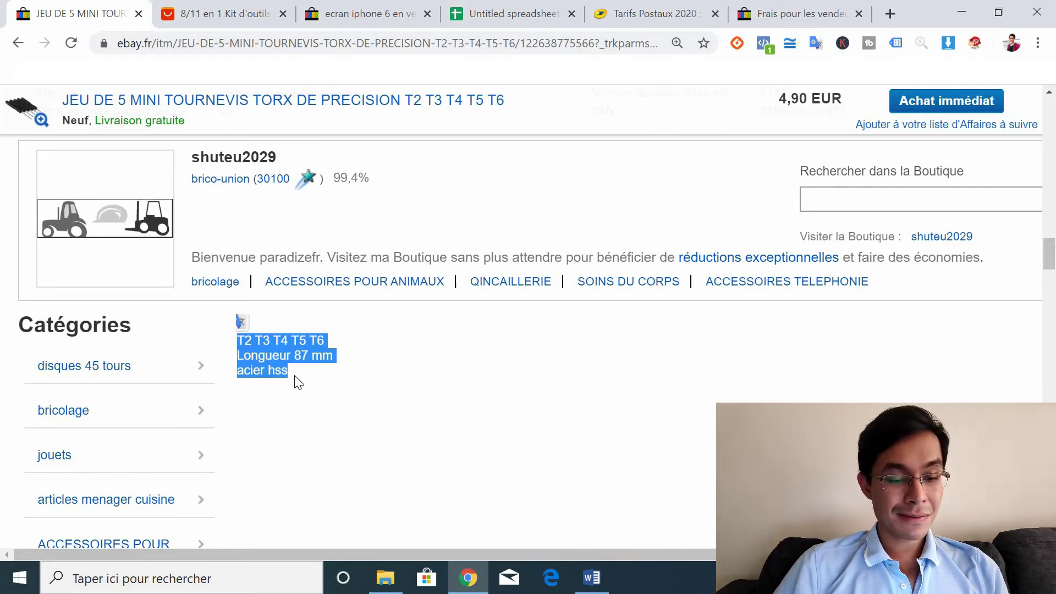
triple_click(245, 339)
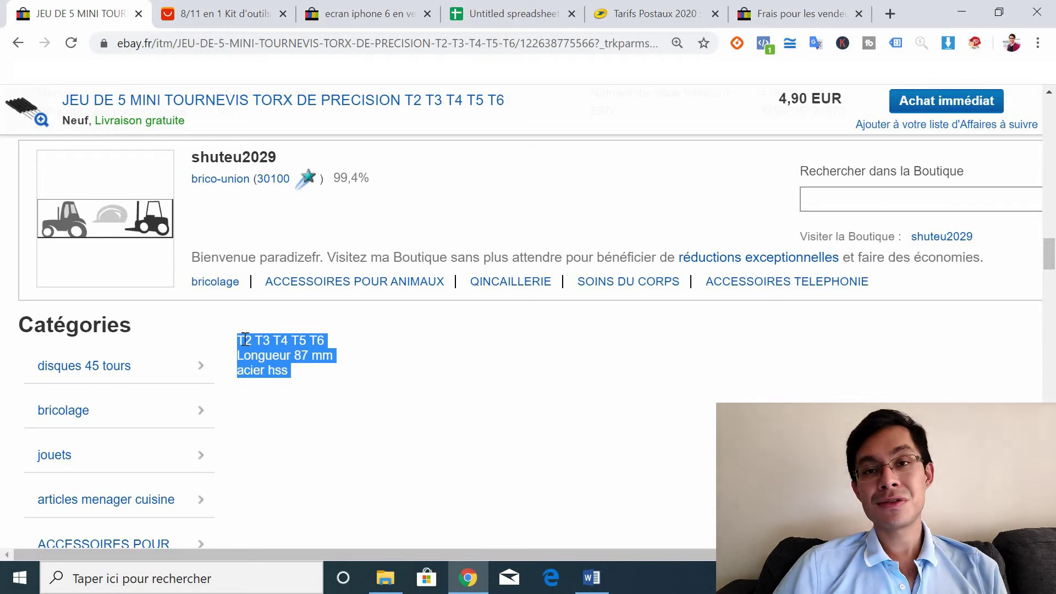
triple_click(244, 339)
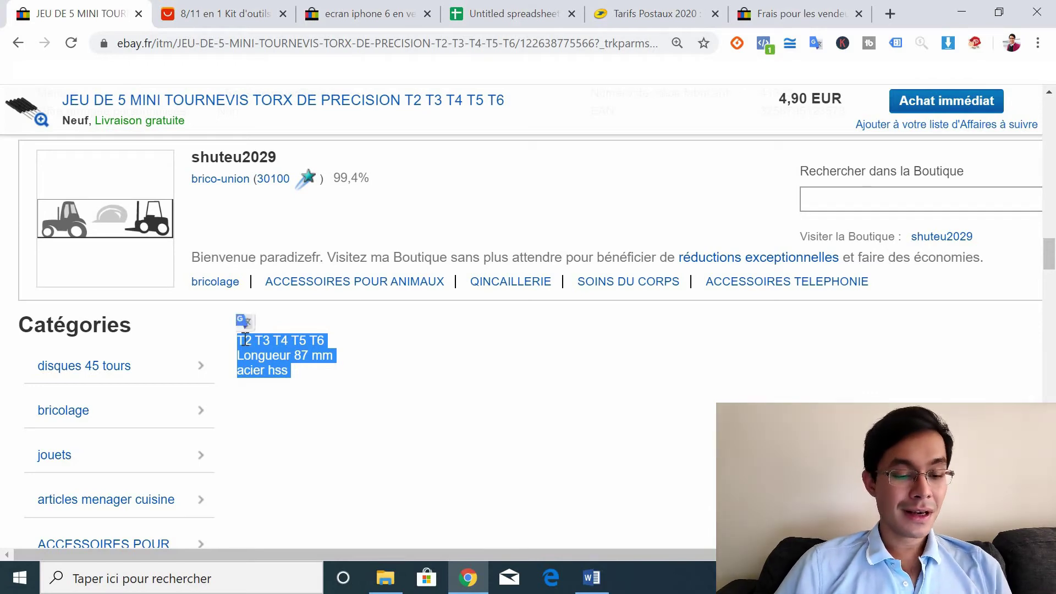
left_click(298, 368)
left_click_drag(258, 344, 253, 341)
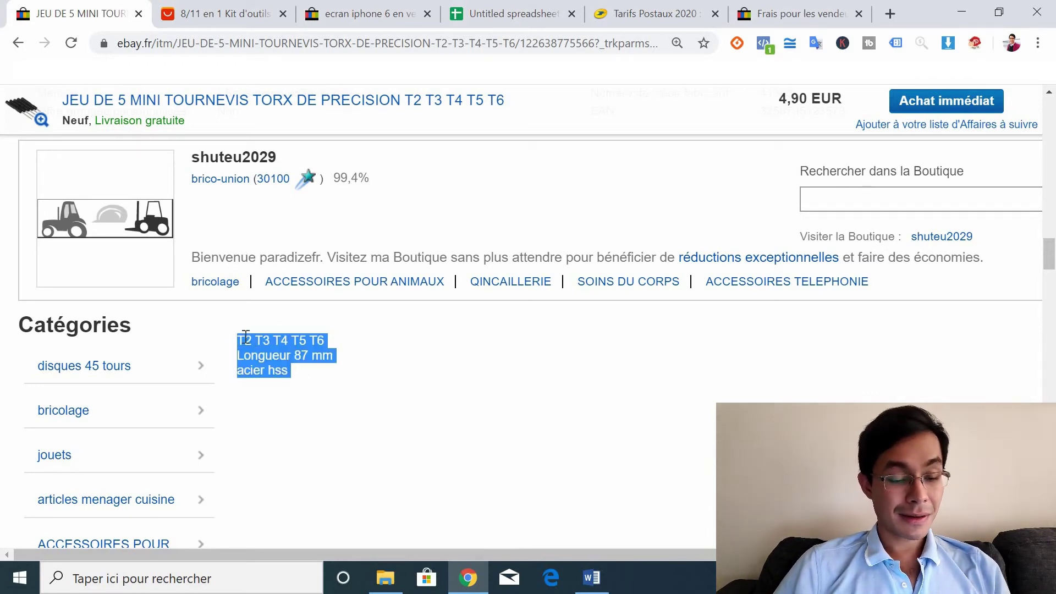
left_click(262, 346)
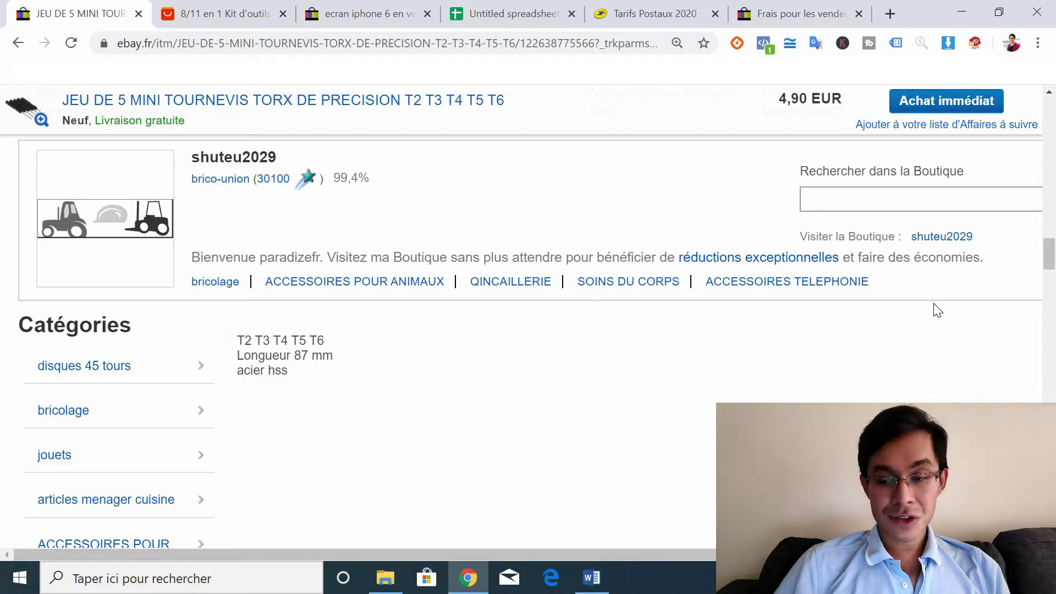
left_click_drag(1049, 253, 1050, 122)
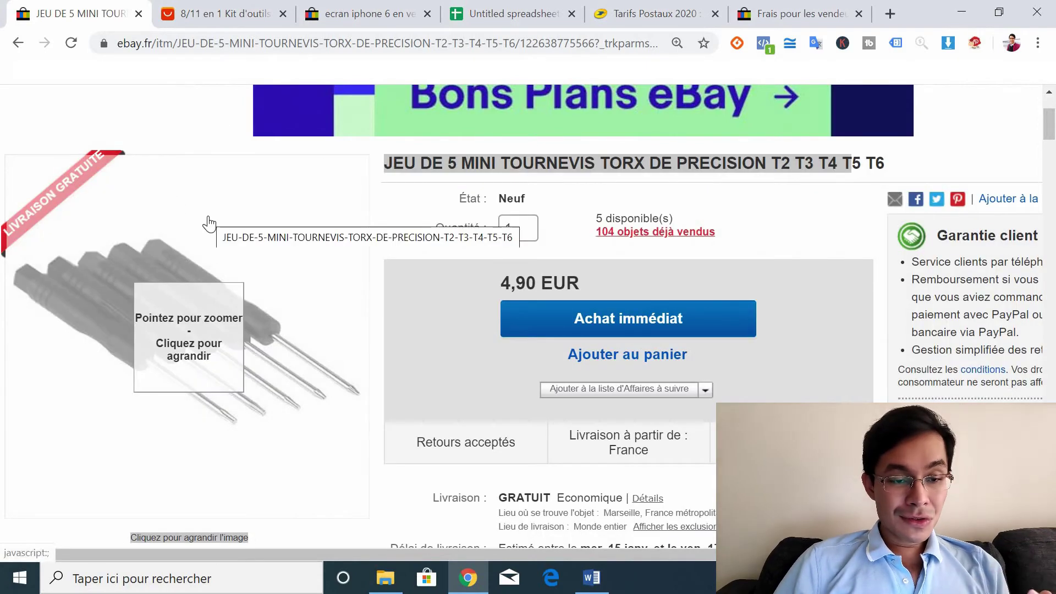
left_click(509, 14)
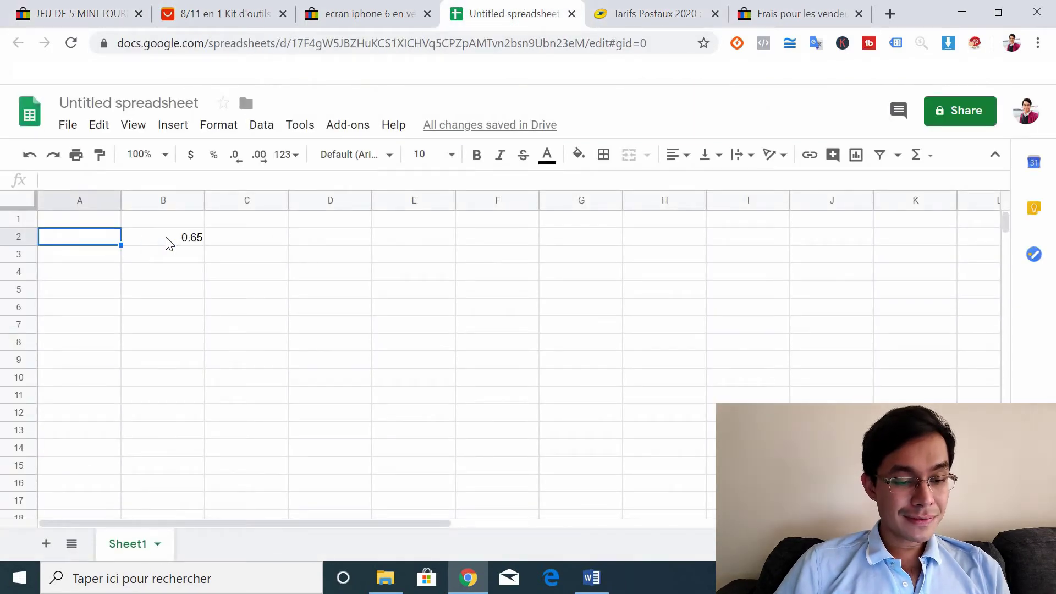
left_click(187, 243)
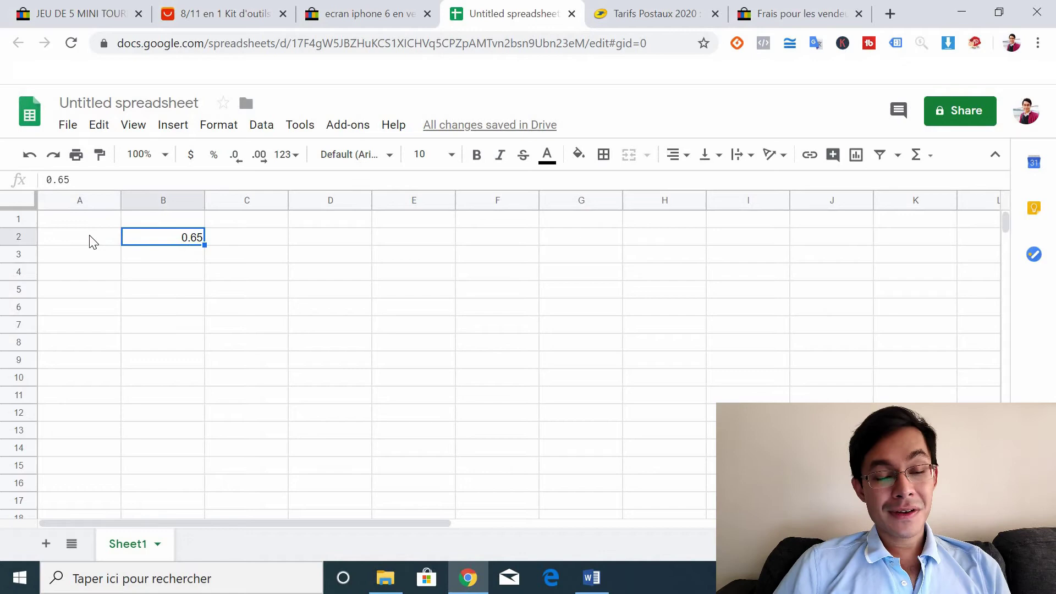
left_click(93, 242)
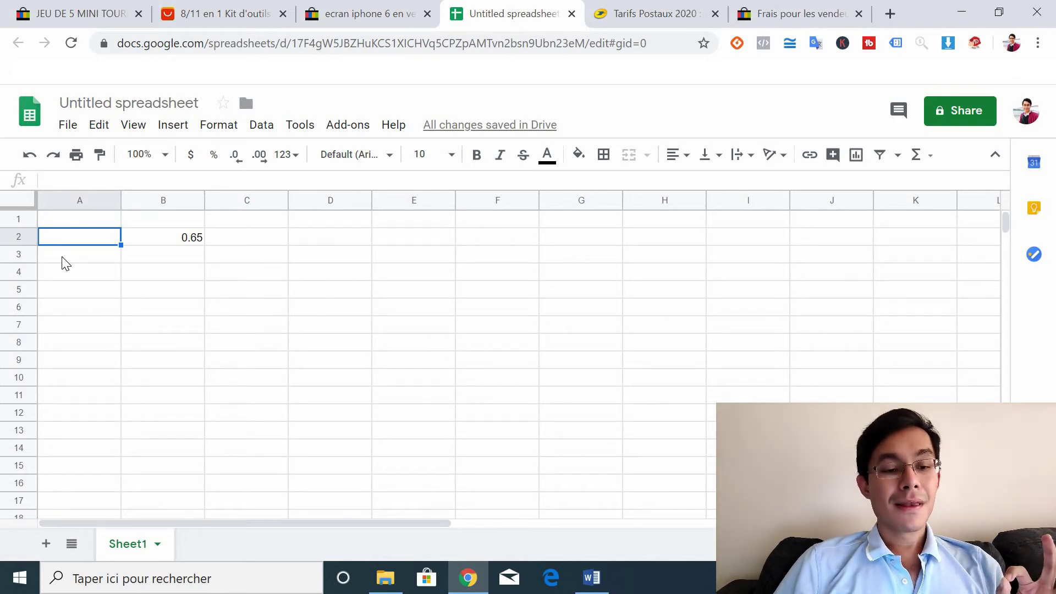
left_click(377, 17)
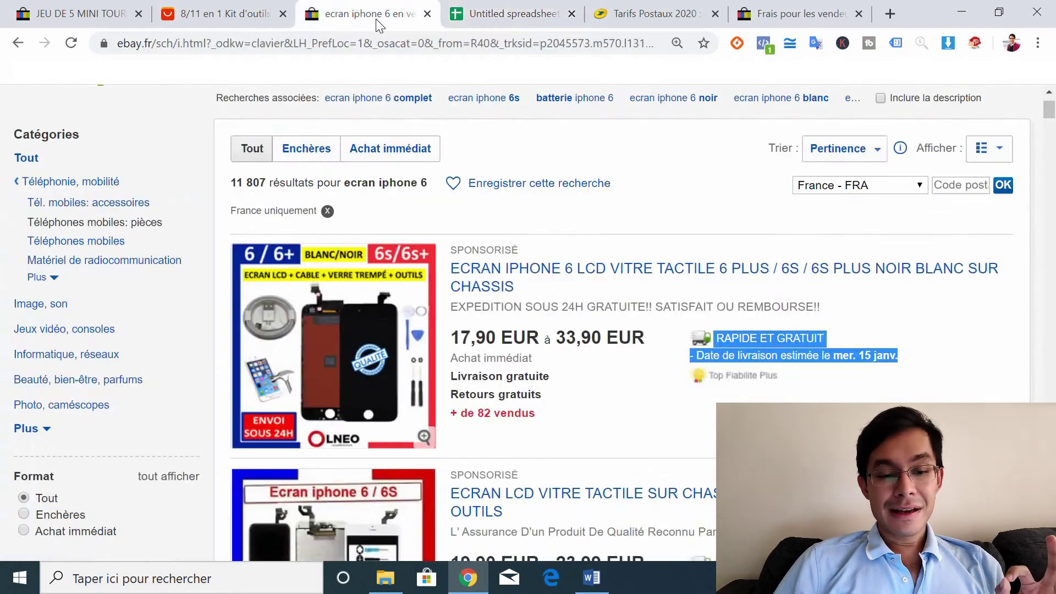
left_click(478, 5)
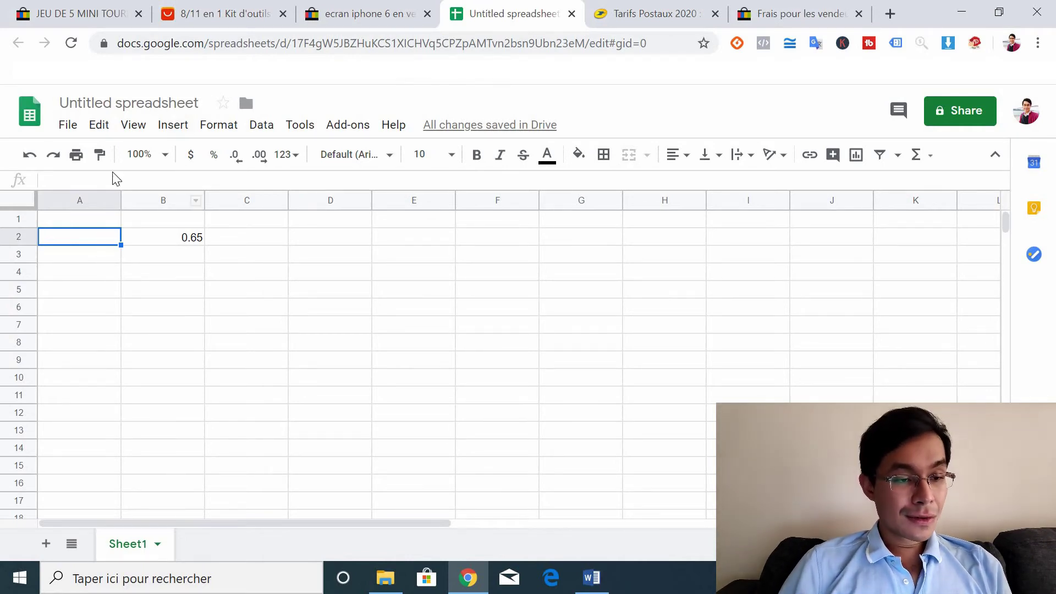
left_click(77, 13)
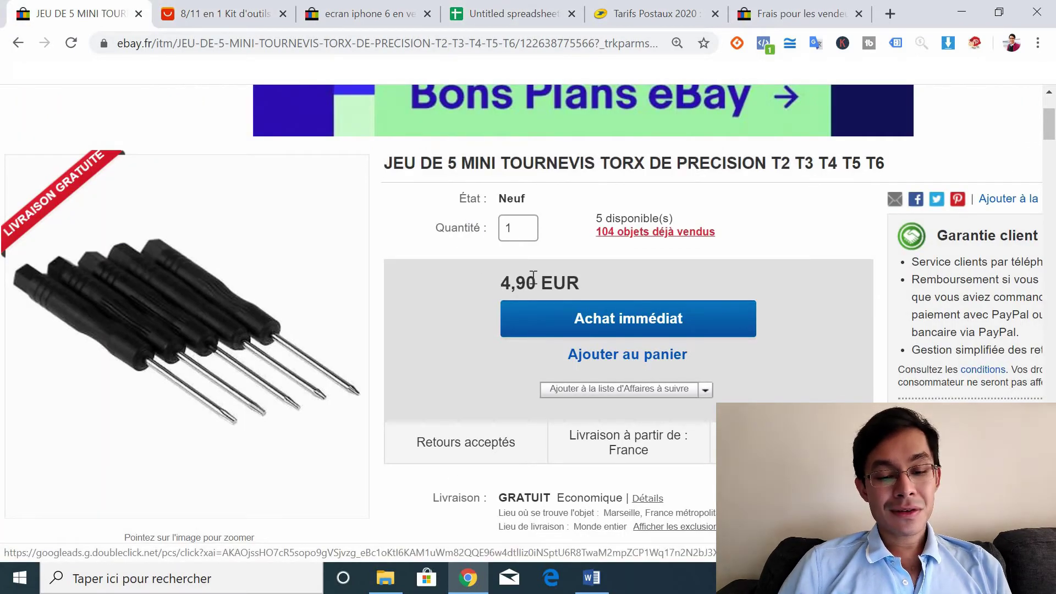
Enter the 5.9 sale price in A2 and select C2 before checking La Poste rates.
left_click_drag(499, 282, 520, 282)
left_click(512, 13)
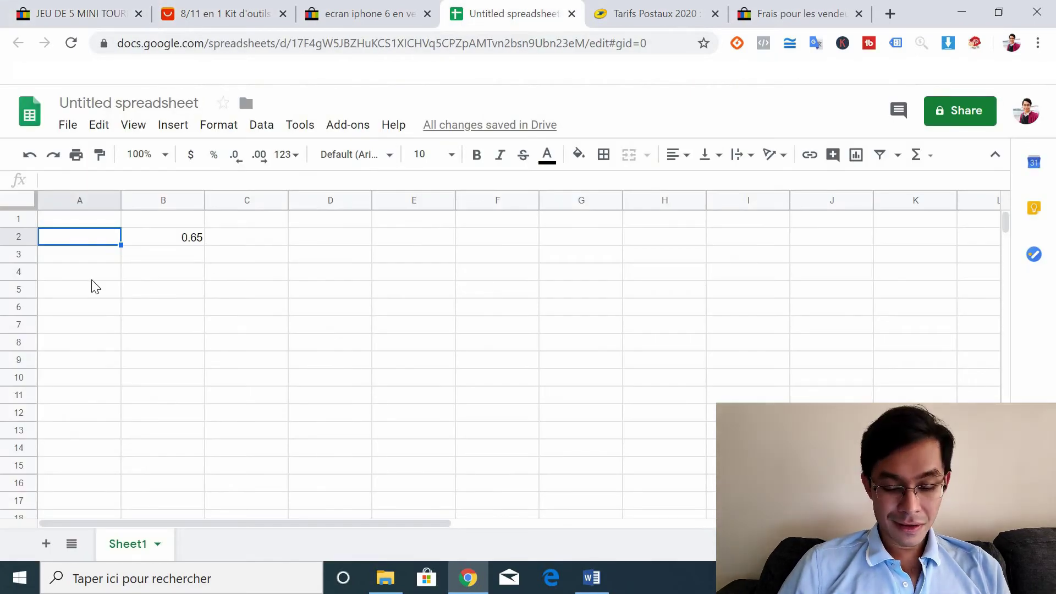
type("5.9")
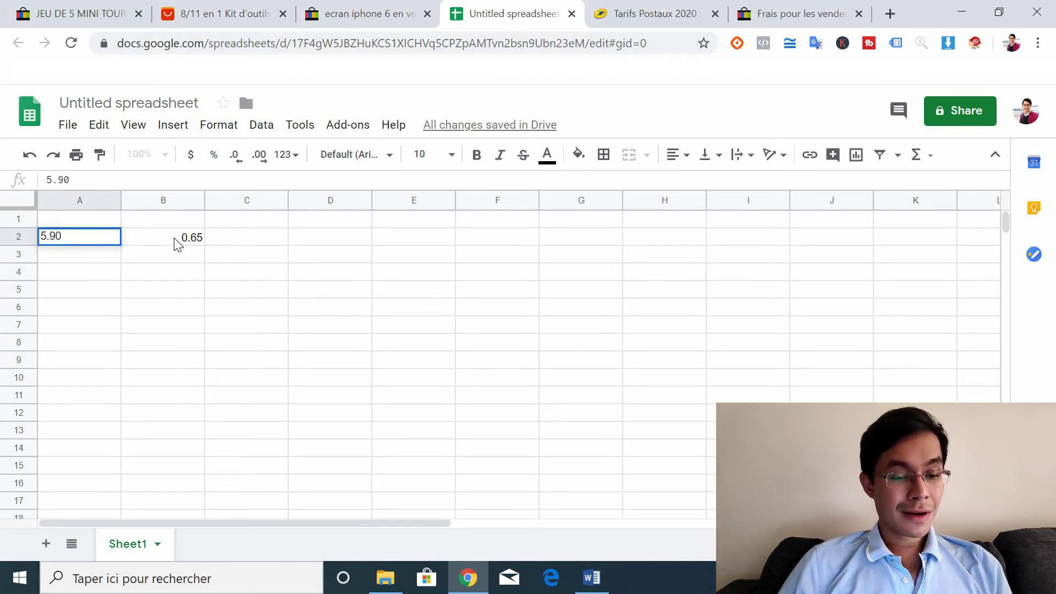
left_click(173, 237)
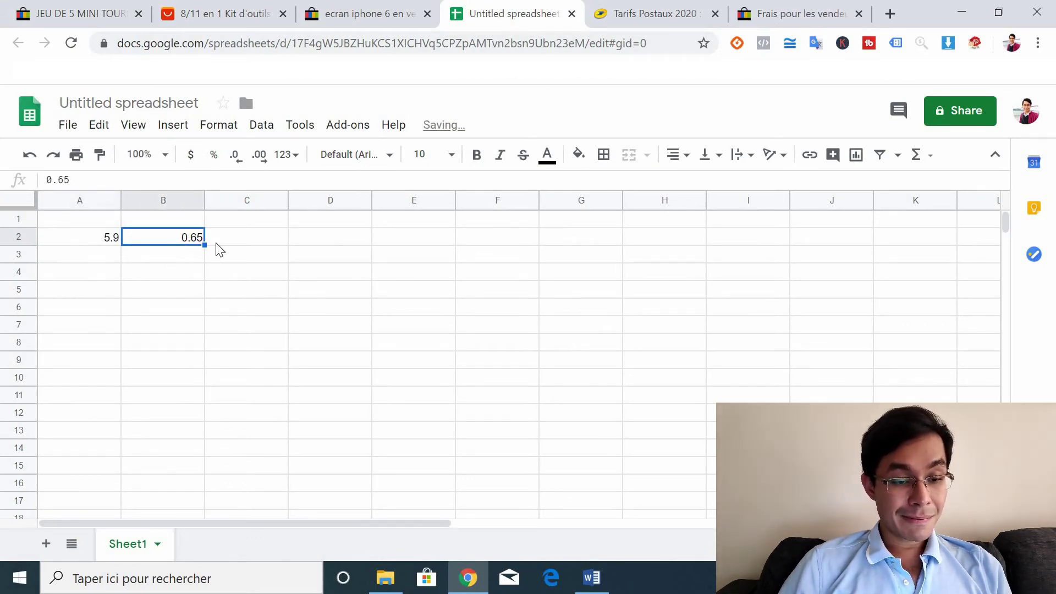
left_click(232, 242)
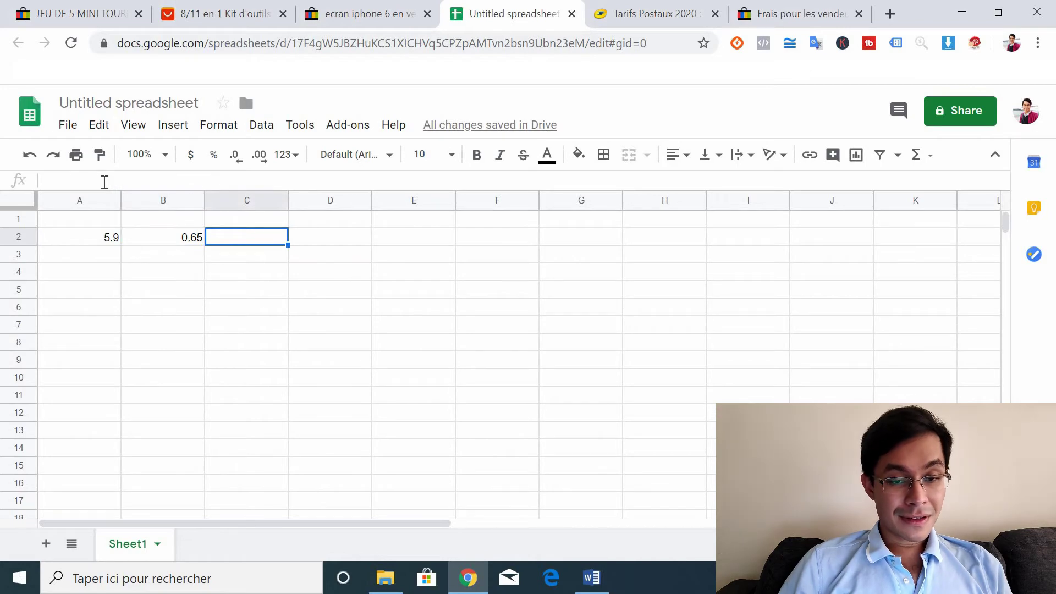
left_click(641, 10)
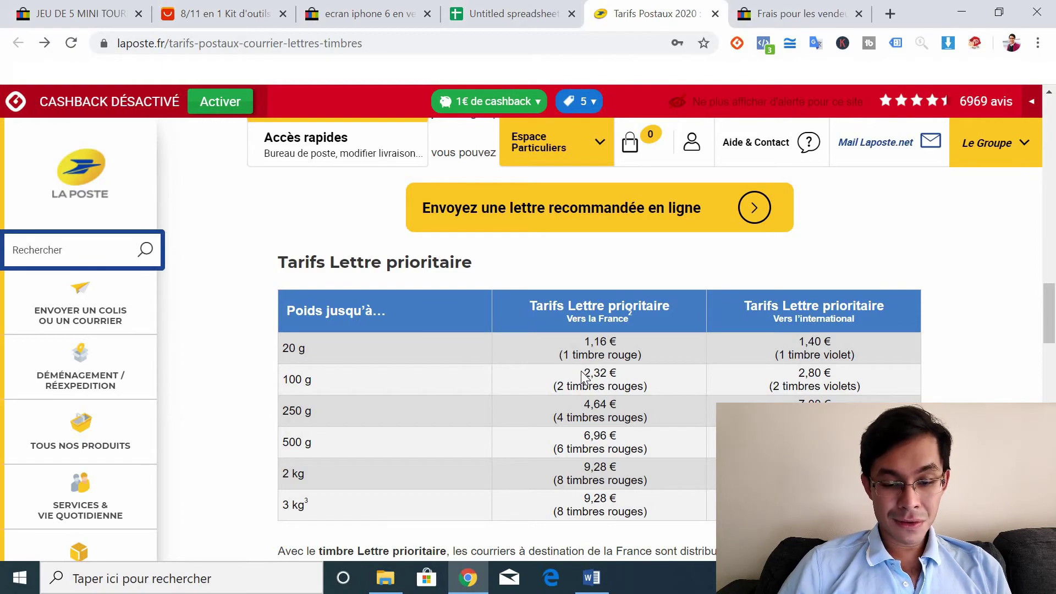
Enter the 2.32 postage cost in C2 and select D2 for the eBay commission.
left_click(527, 8)
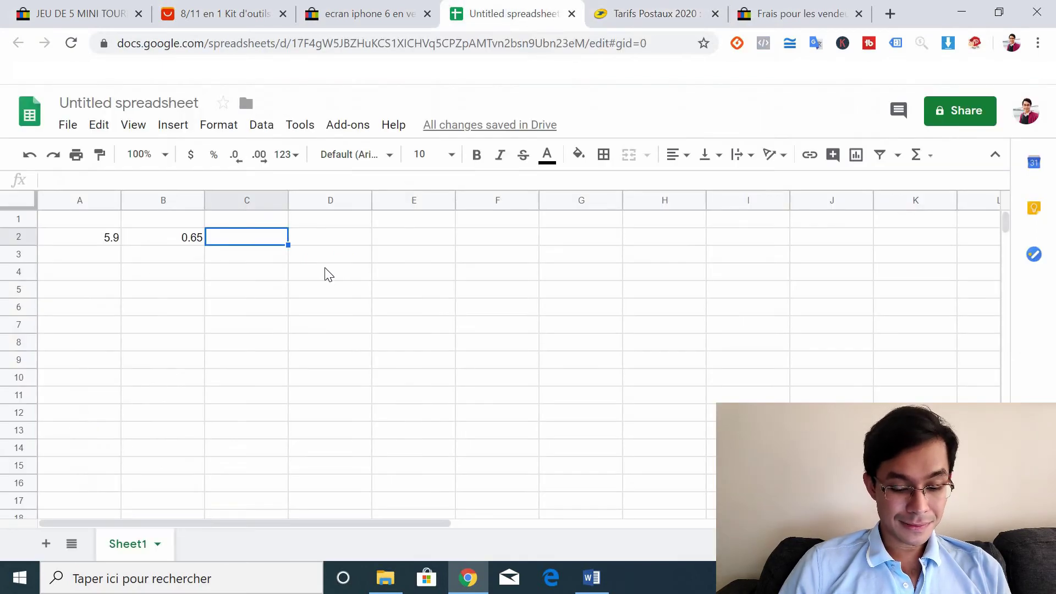
type("2.32")
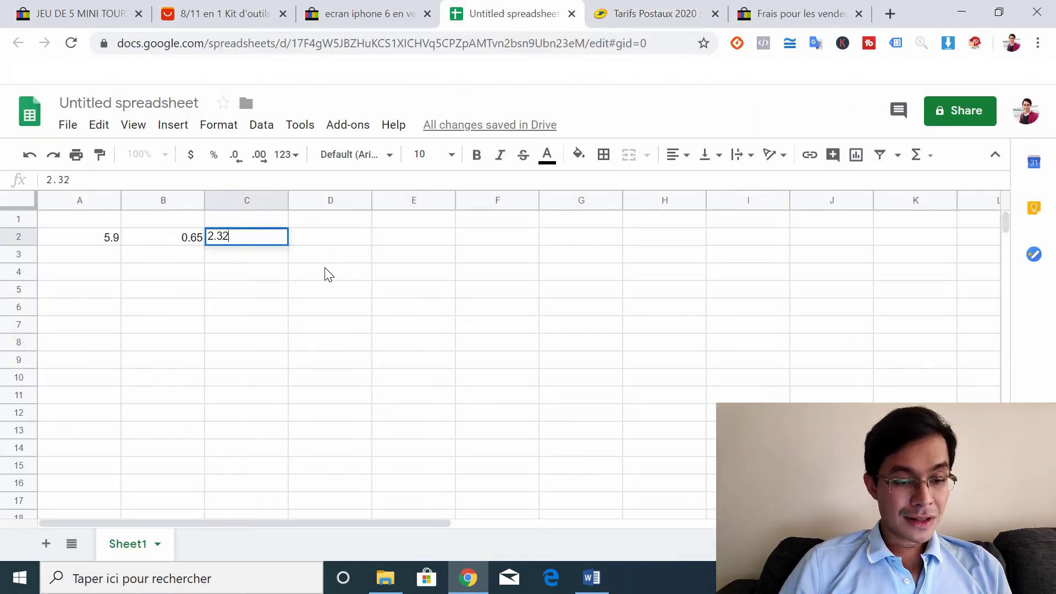
key("Return")
left_click(312, 244)
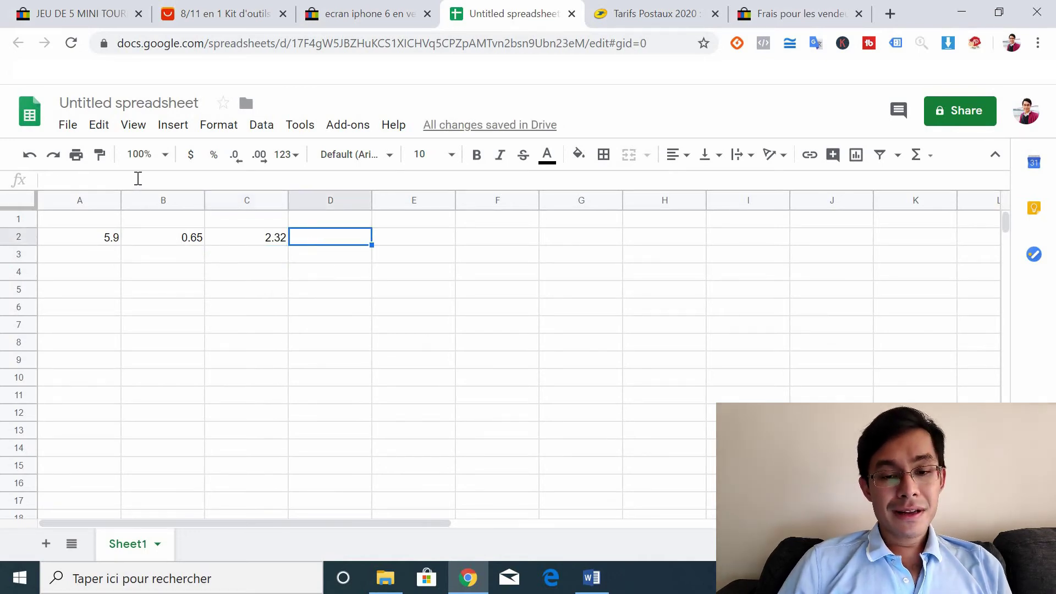
left_click(787, 14)
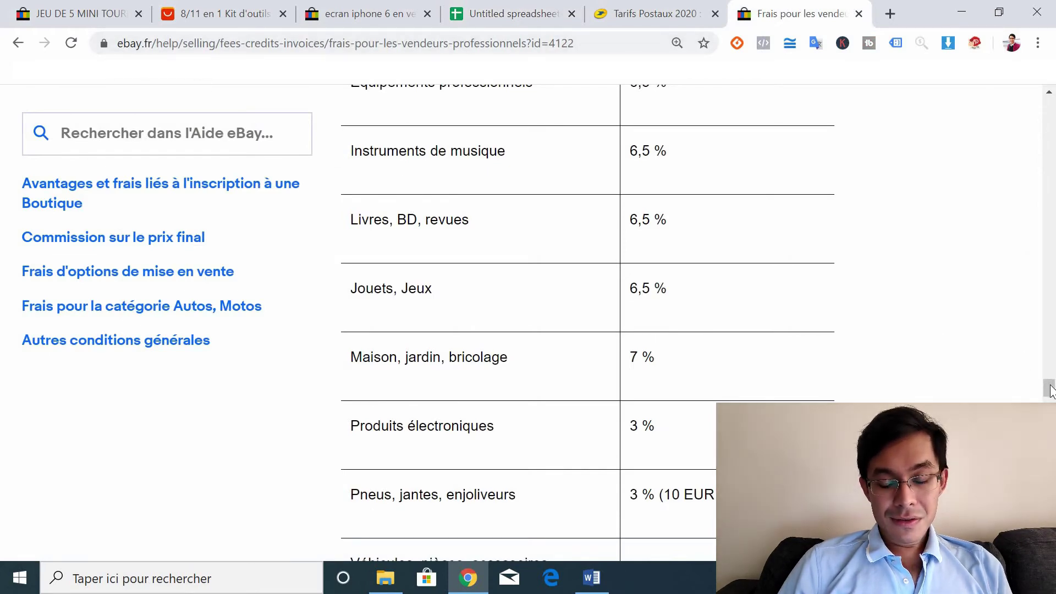
Highlight the 7 % fee in the Maison, jardin, bricolage row of eBay's fee table.
left_click_drag(1049, 391, 1049, 395)
scroll(1049, 393, "up", 1)
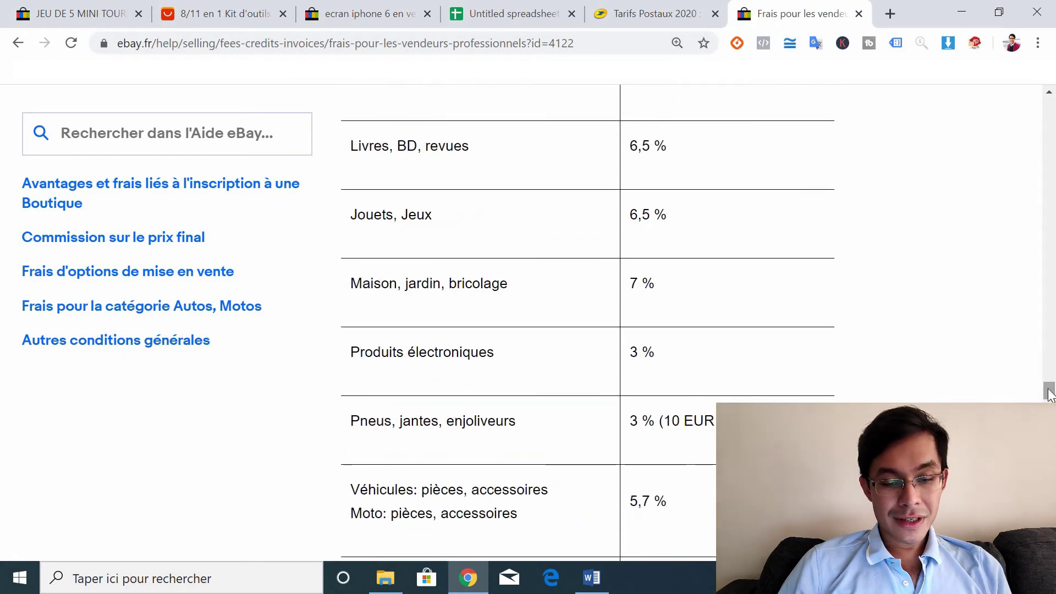
left_click_drag(653, 286, 629, 286)
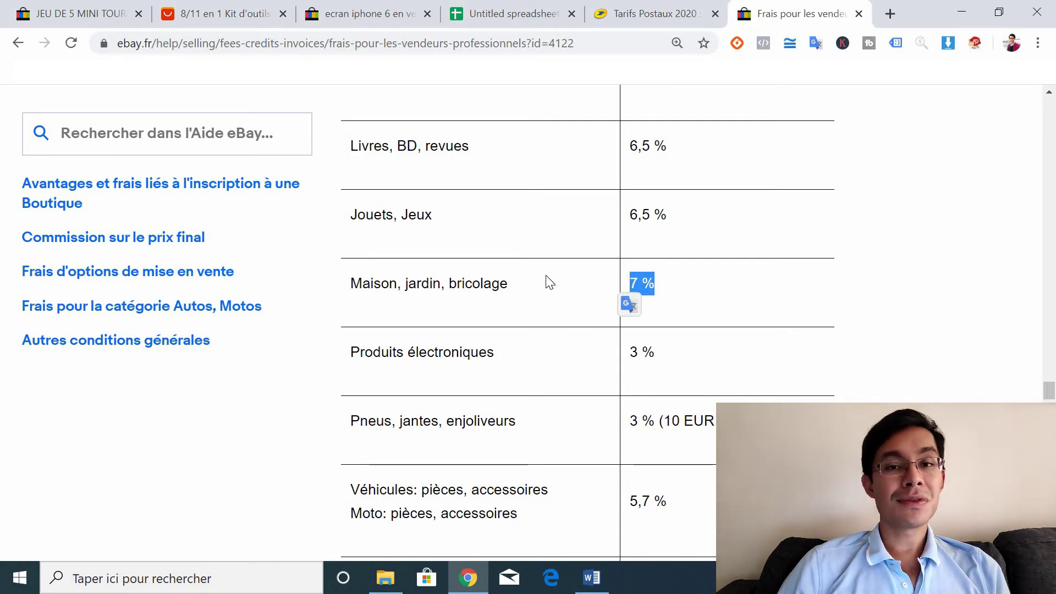
key("ctrl+4")
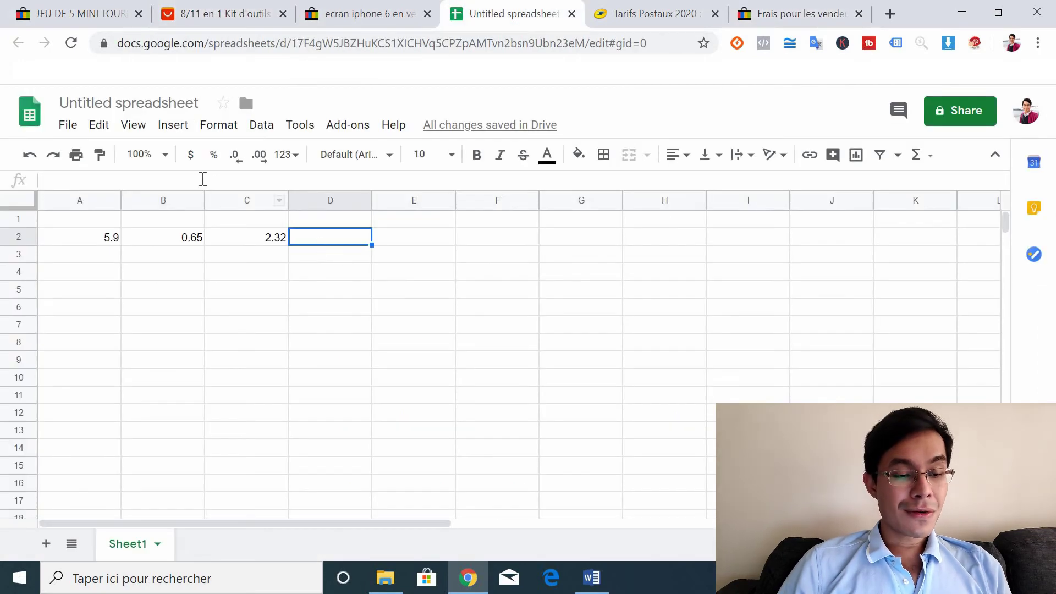
Enter the commission formula =0.12*A2 in D2, giving 0.708.
left_click(194, 182)
type("=")
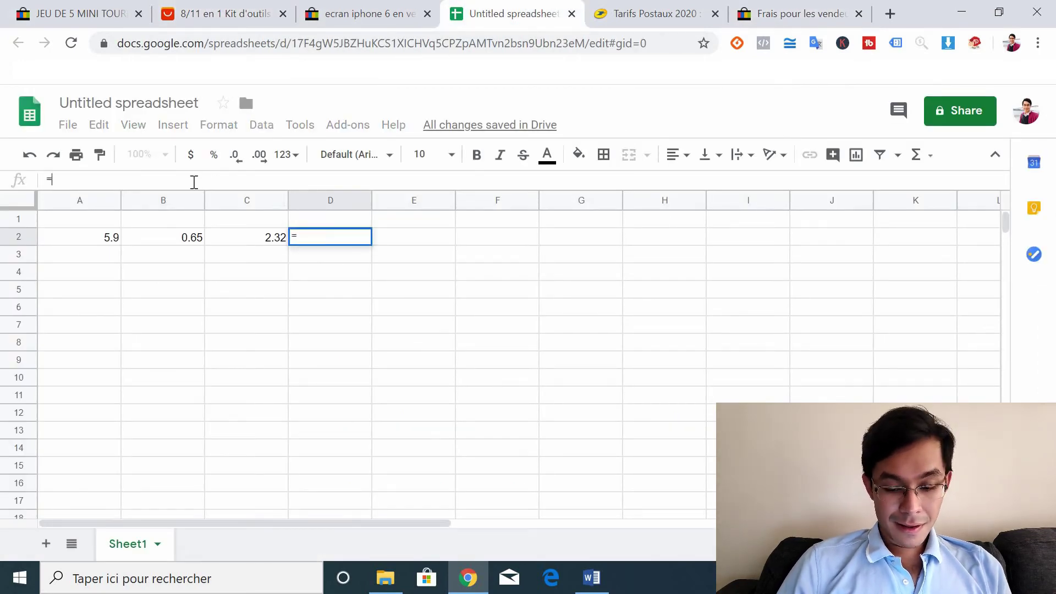
type("0,")
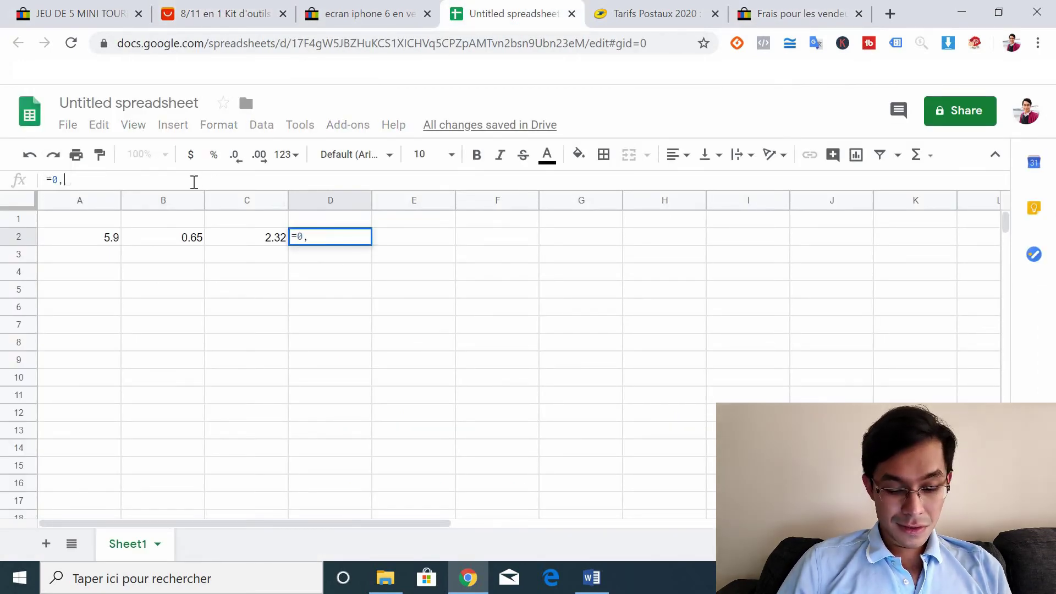
key("BackSpace")
type(".12")
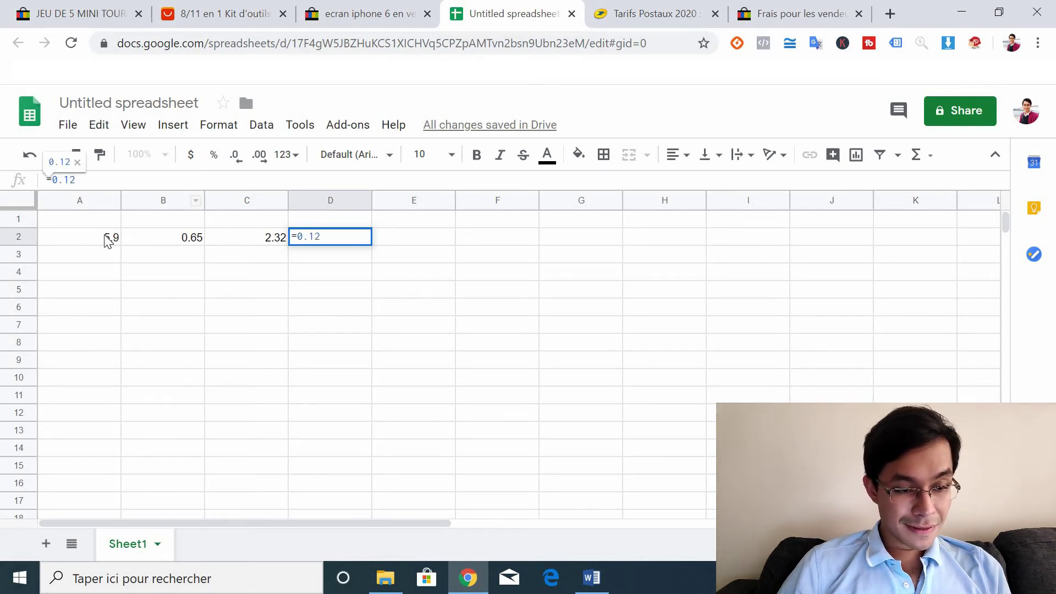
left_click(108, 238)
type("*")
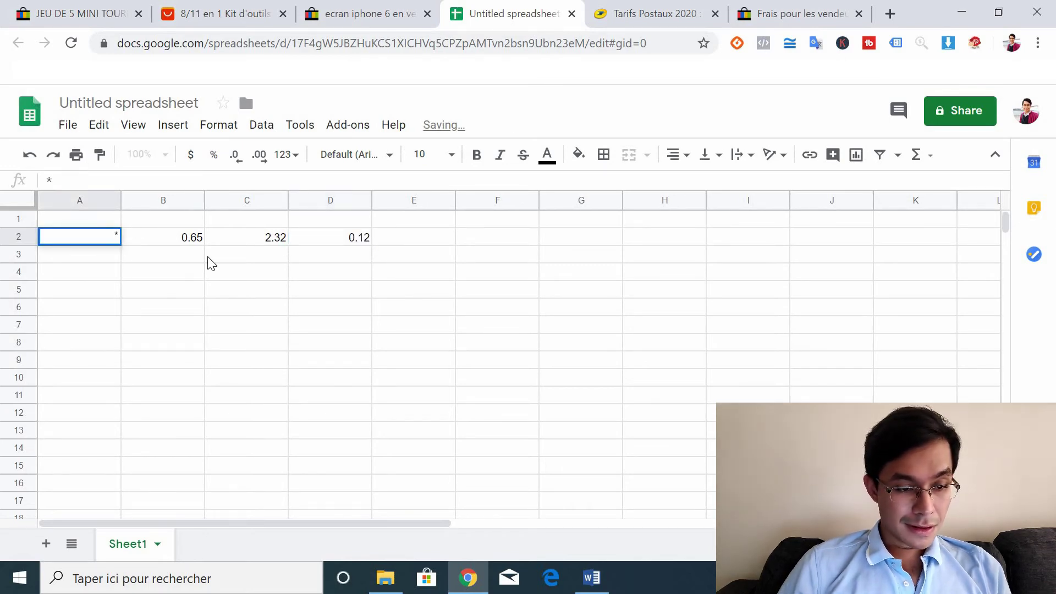
left_click(140, 288)
type("5.9")
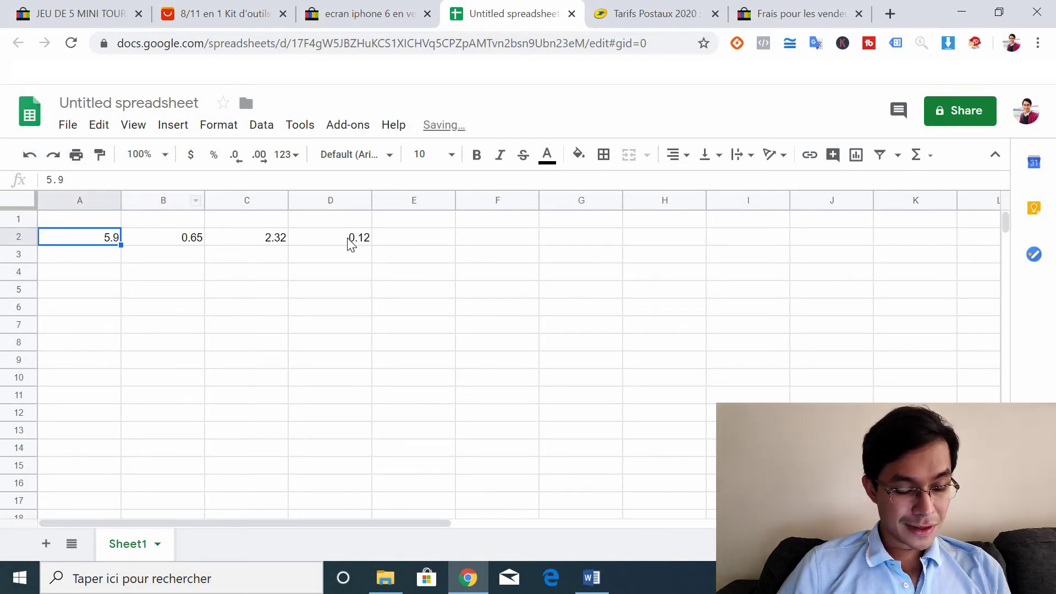
left_click(349, 238)
left_click(194, 179)
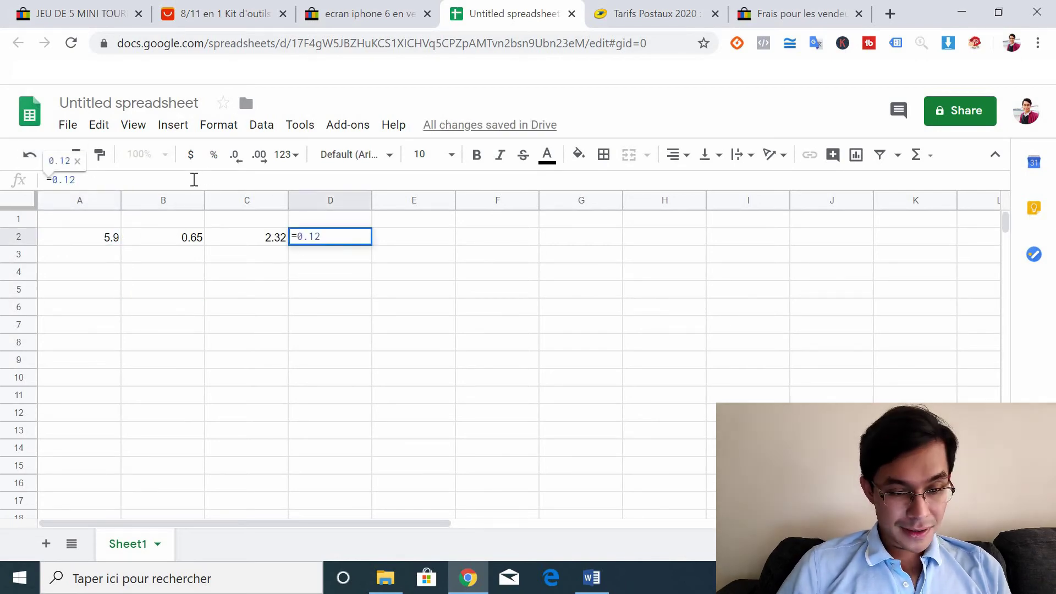
type("*")
left_click(86, 237)
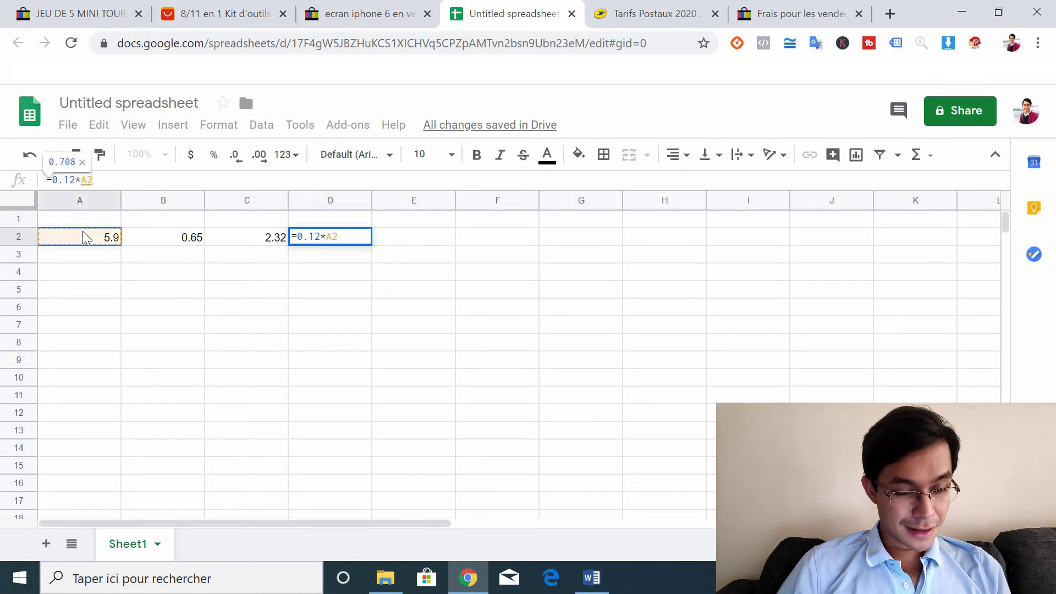
key("Return")
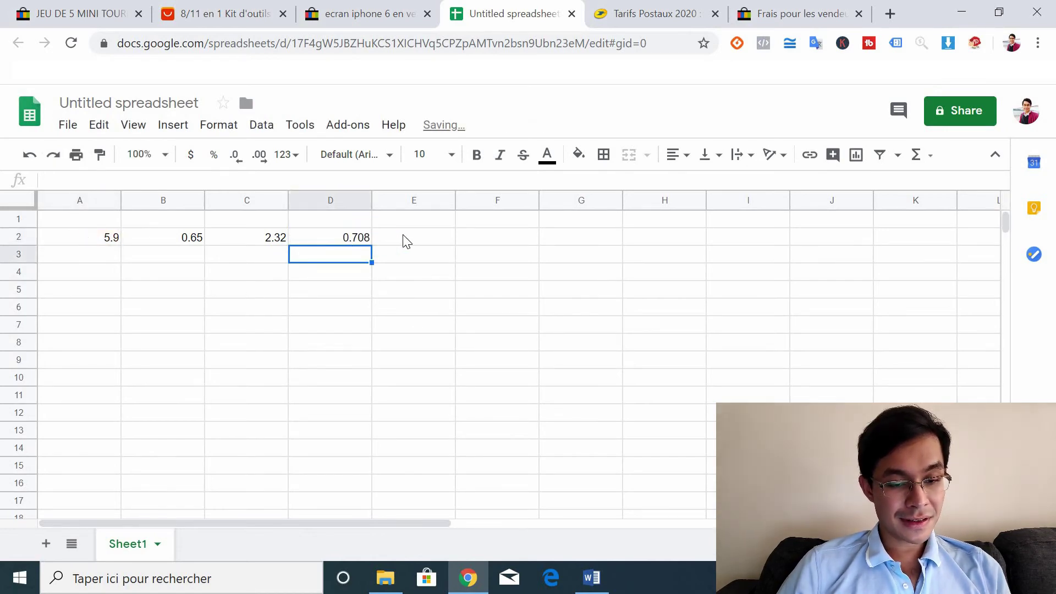
Enter the profit formula =A2-B2-C2-D2 in E2, giving 2.222.
left_click(407, 237)
left_click(208, 180)
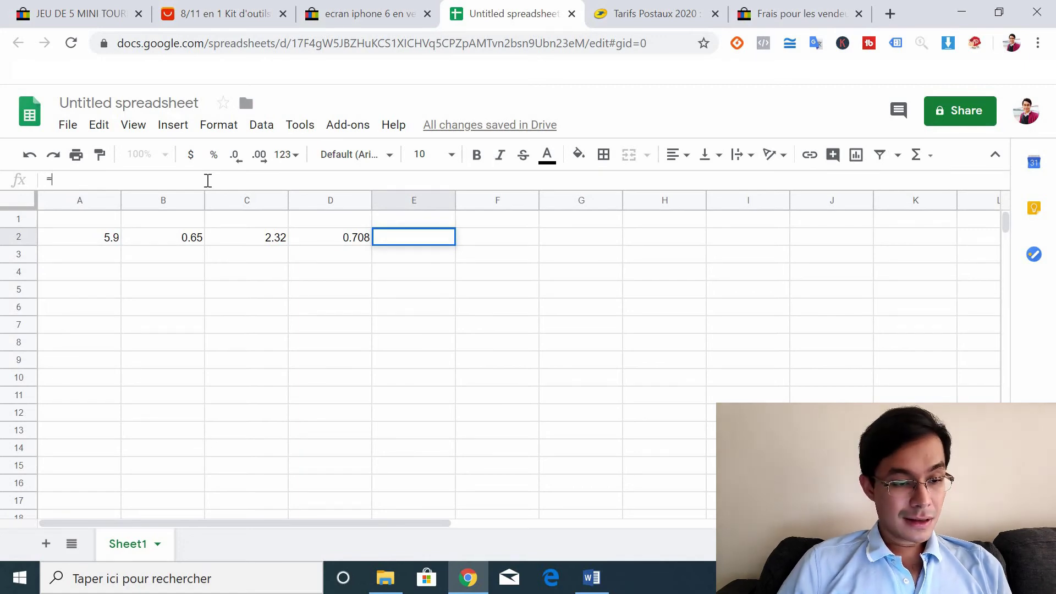
type("=")
left_click(79, 242)
type("-")
left_click(153, 240)
type("-")
left_click(275, 243)
type("-")
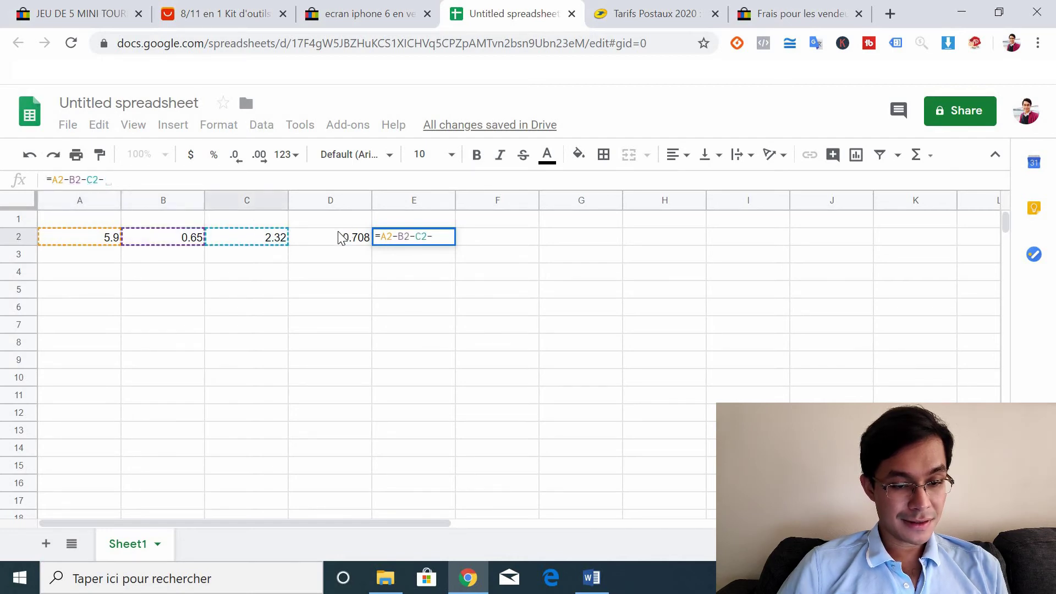
left_click(339, 238)
key("Return")
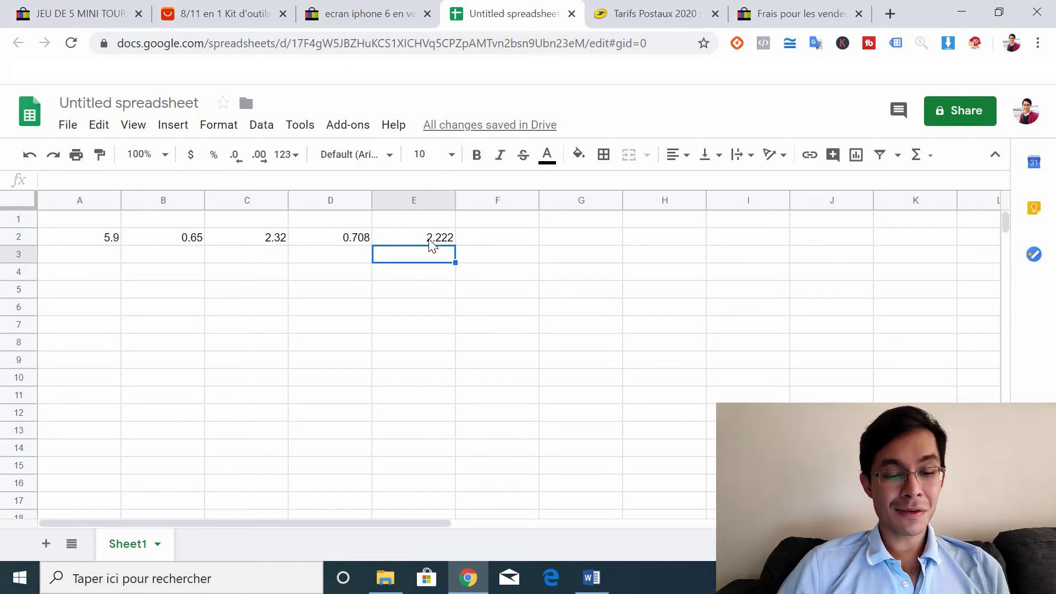
left_click(430, 240)
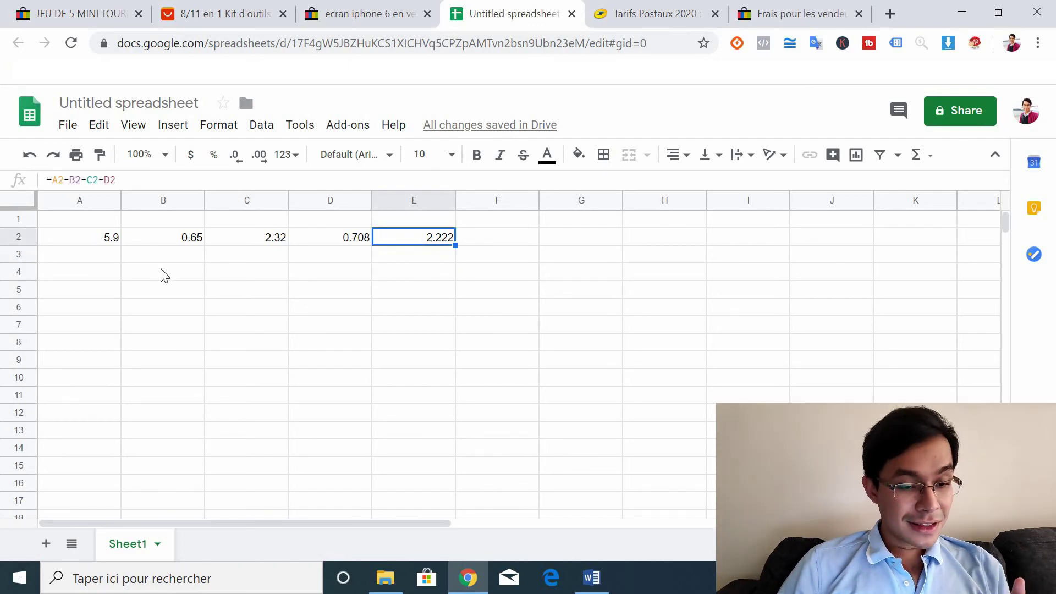
left_click(193, 243)
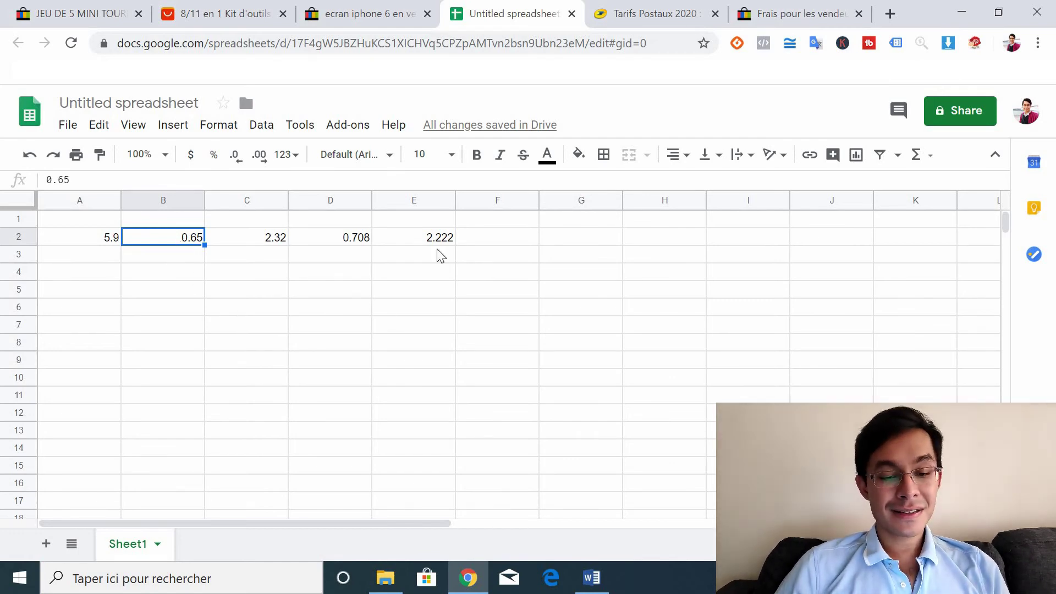
Type '500% de profit' in F2, then review the A2, E2 and F2 values.
left_click(487, 237)
type("500% de profit")
key("Return")
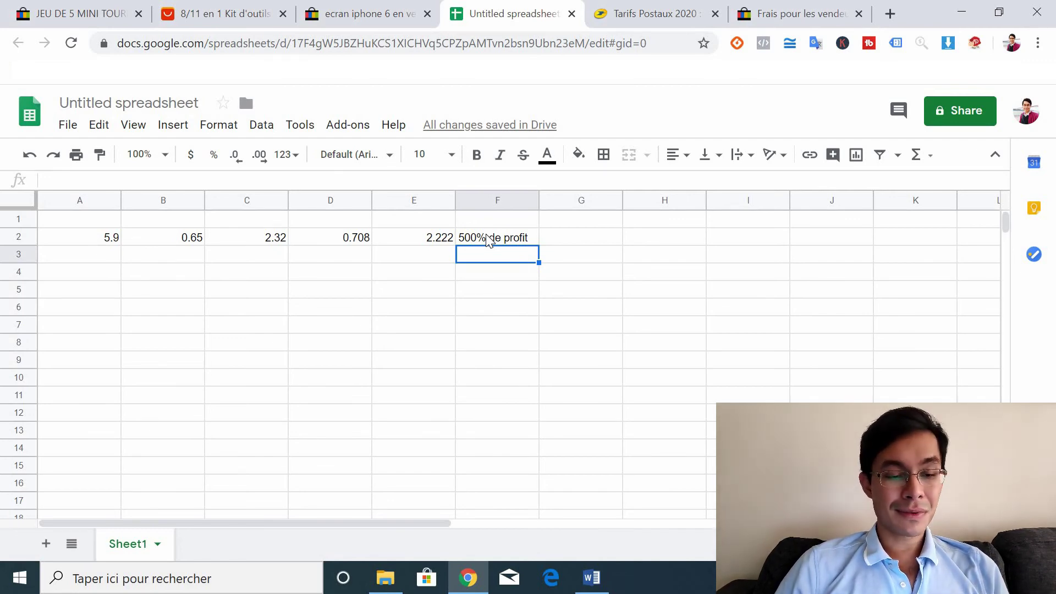
left_click(101, 243)
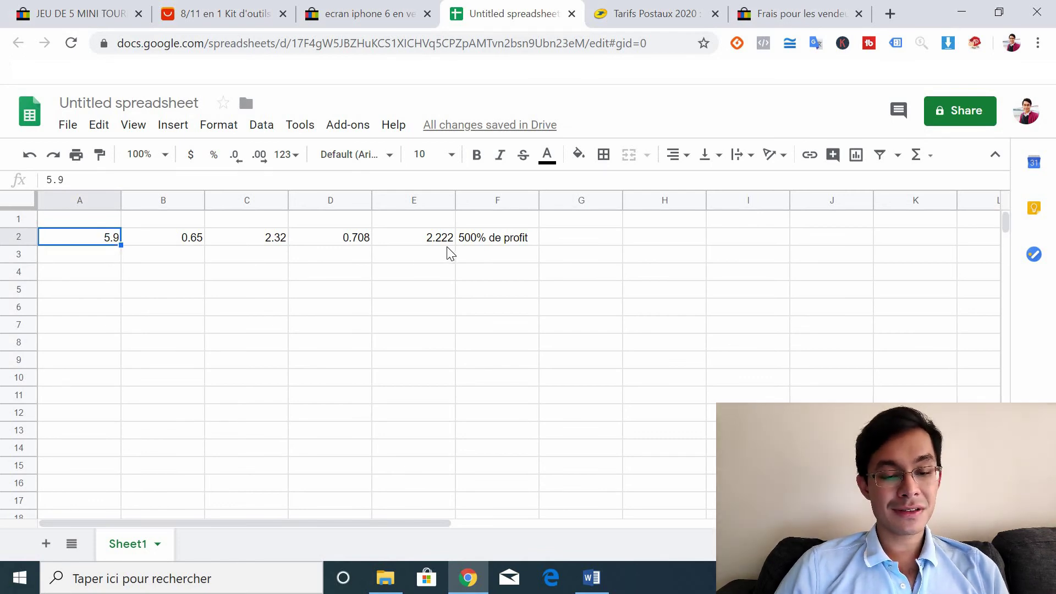
left_click(448, 242)
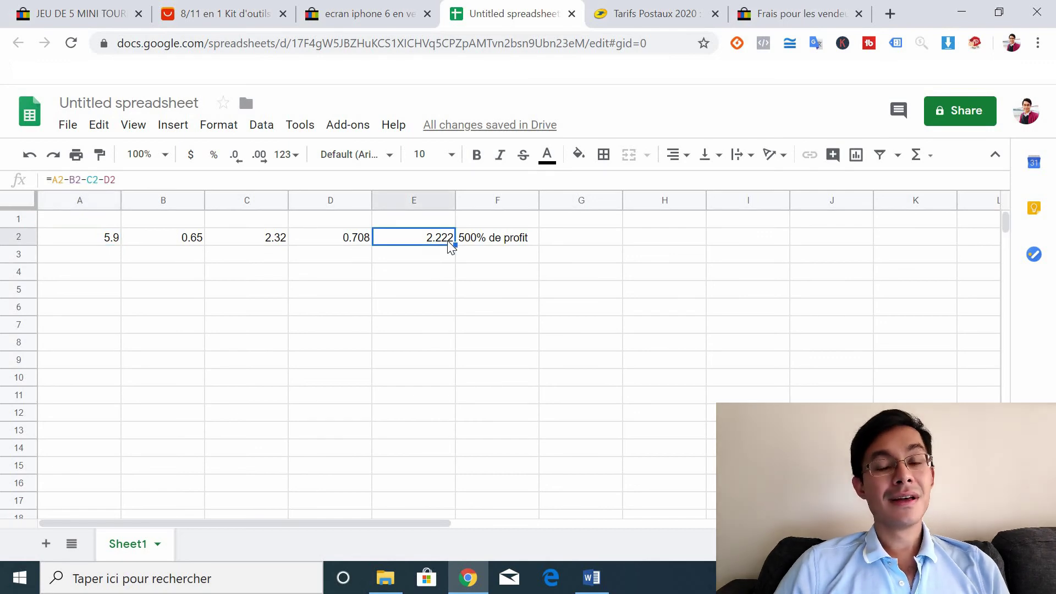
left_click(488, 241)
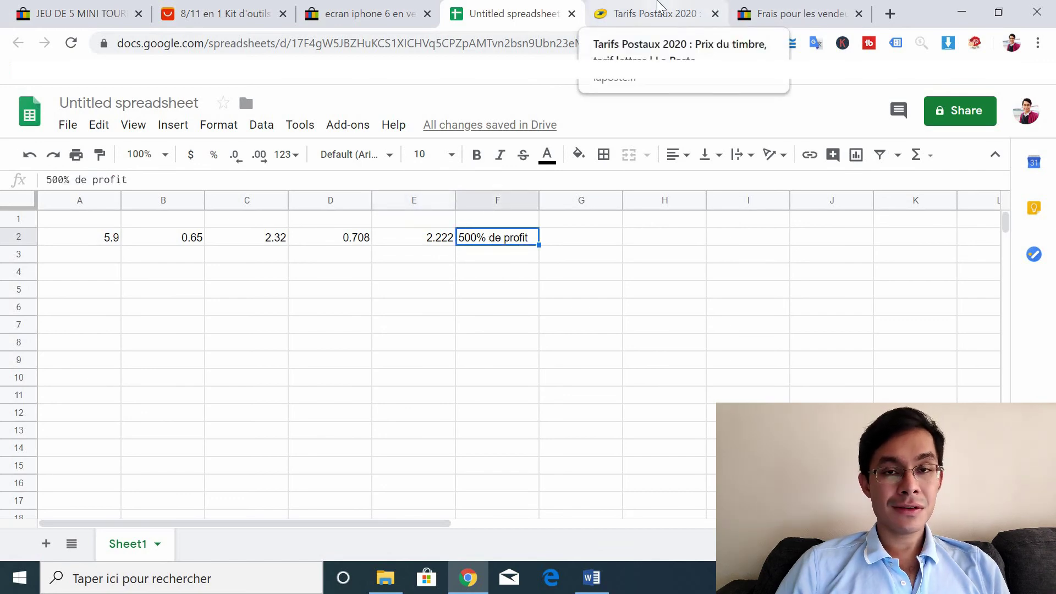
Return to the 'Tarifs Postaux 2020' page showing La Poste's Lettre prioritaire rates table.
left_click(658, 11)
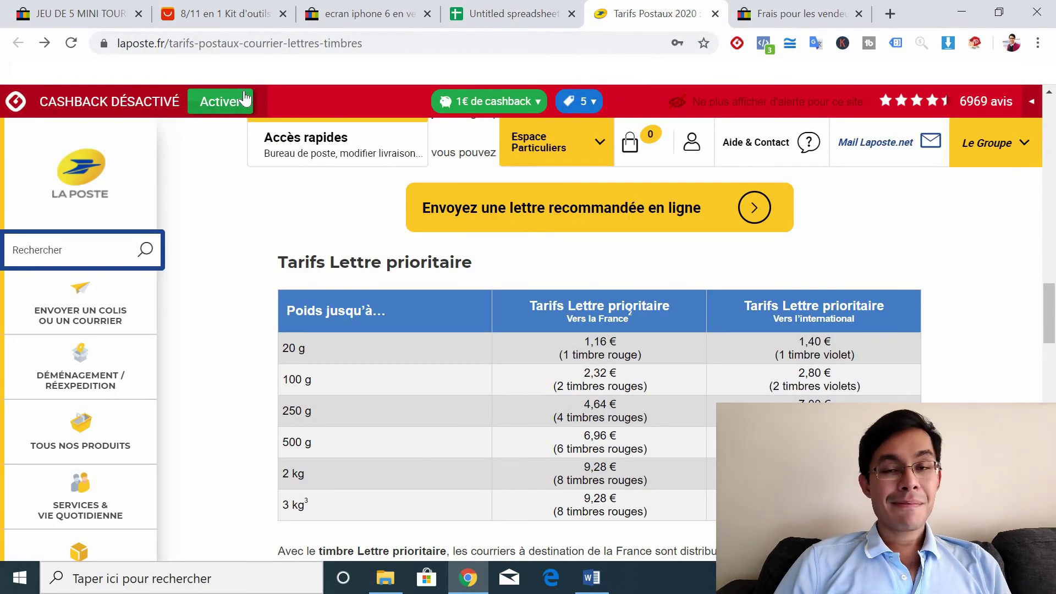